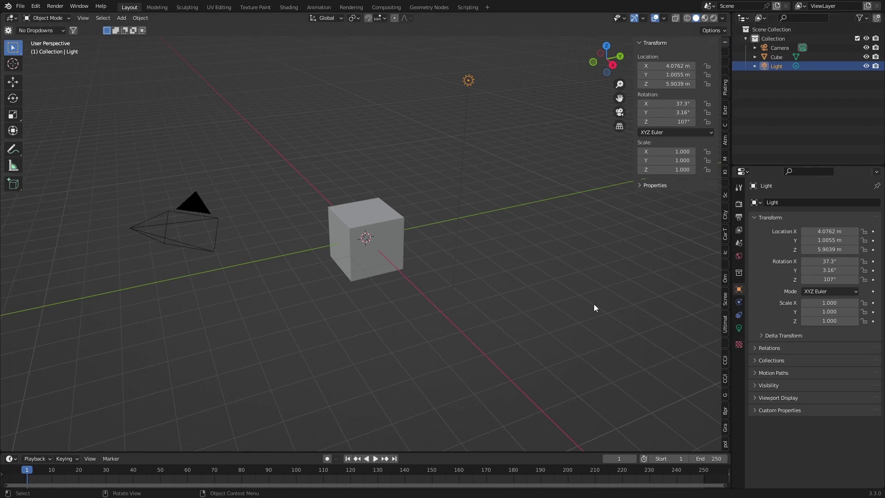
Step: Filter the sidebar add-ons to the Materials category and show the Extreme PBR tools
key("shift+w")
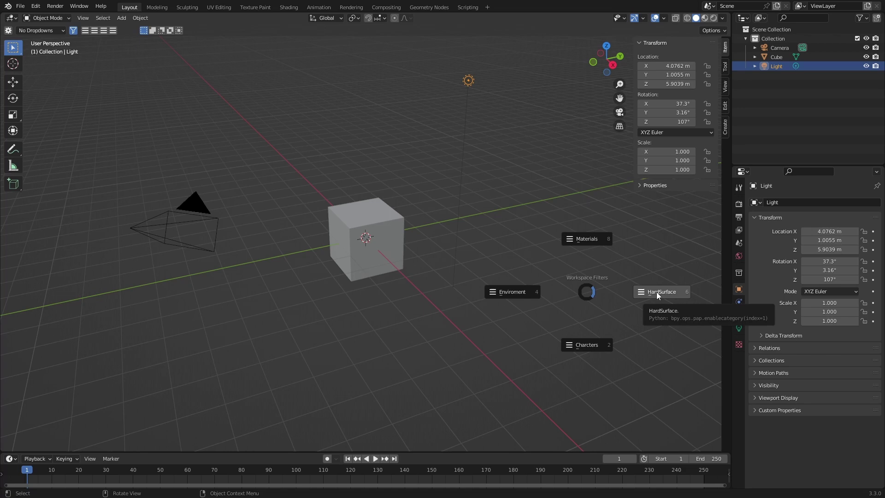
left_click(591, 239)
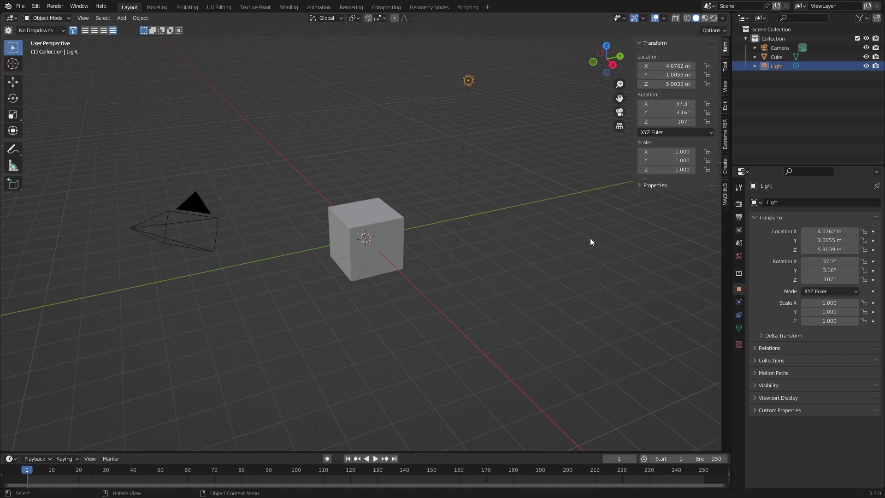
left_click(725, 141)
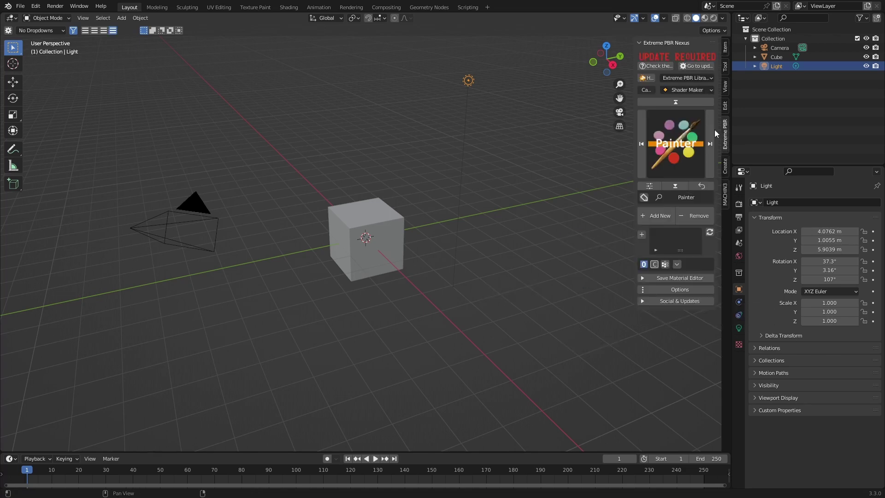
Step: Browse the material previews of the Tiles and Metal - Painted categories in the Extreme PBR library
left_click(689, 90)
left_click(596, 164)
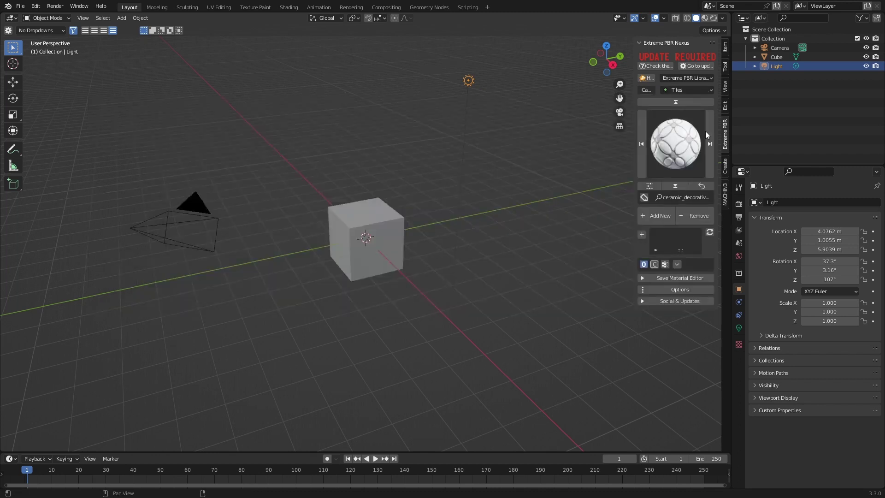
left_click(684, 140)
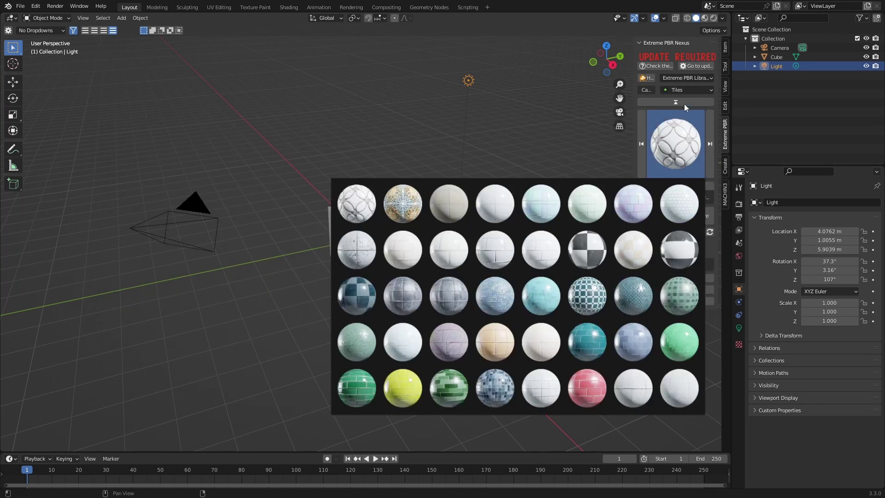
left_click(683, 90)
left_click(369, 192)
left_click(676, 137)
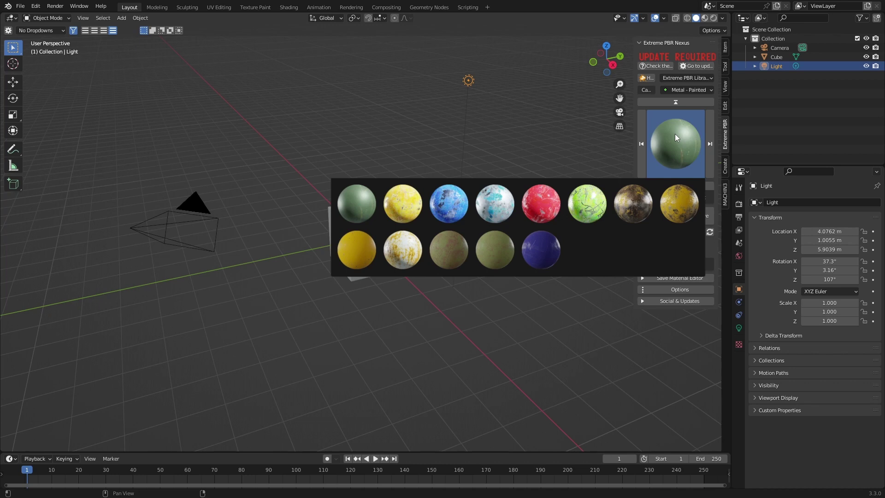
Step: Set the Extreme PBR material category to Concrete 02 and show the DECALmachine tools
left_click(684, 90)
left_click(206, 233)
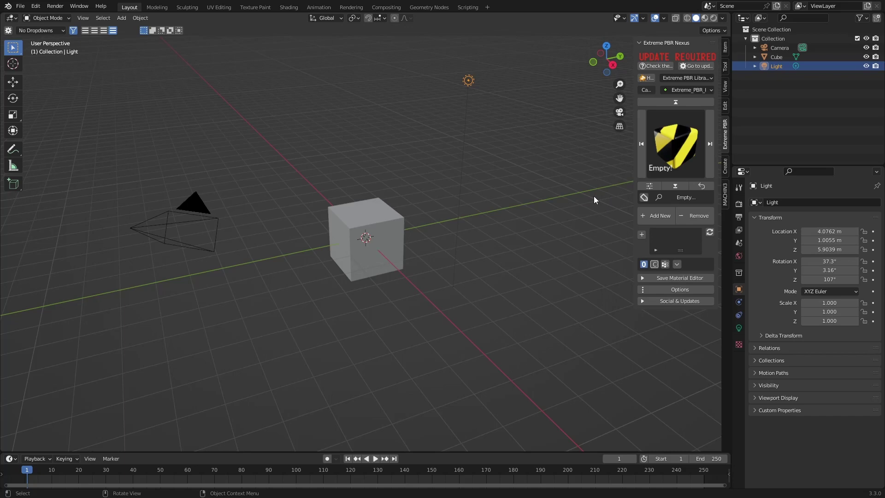
left_click(677, 90)
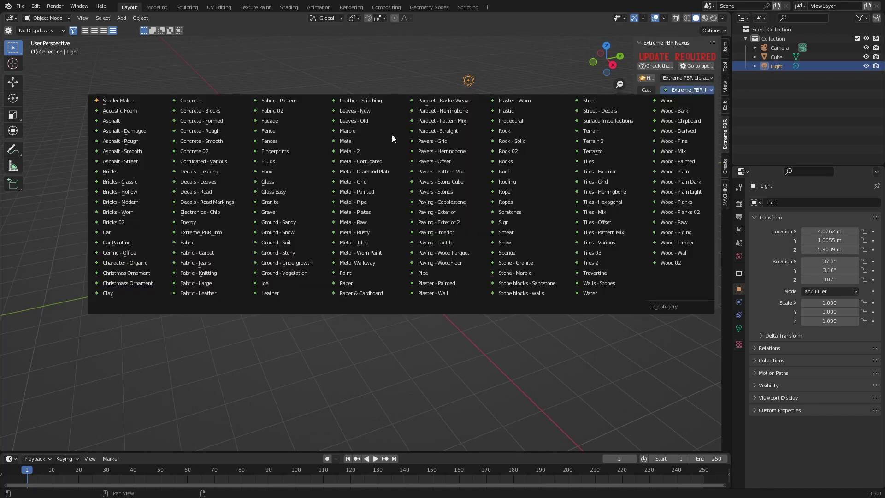
left_click(196, 152)
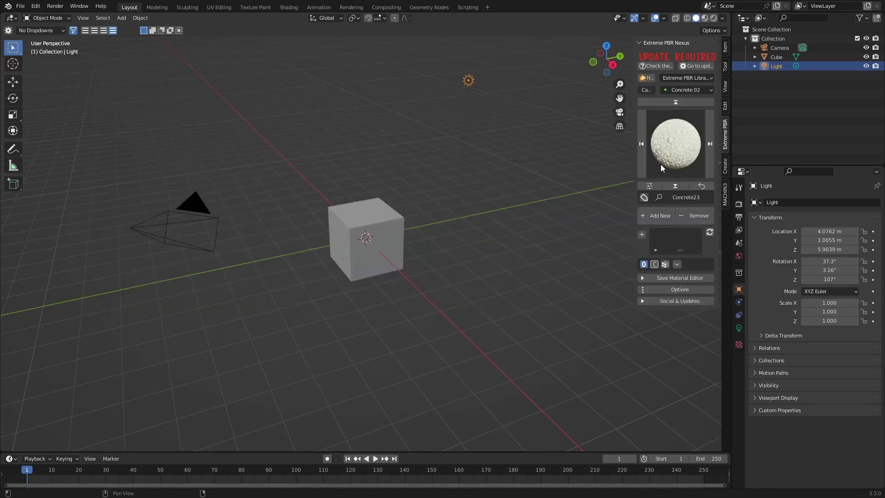
left_click(726, 198)
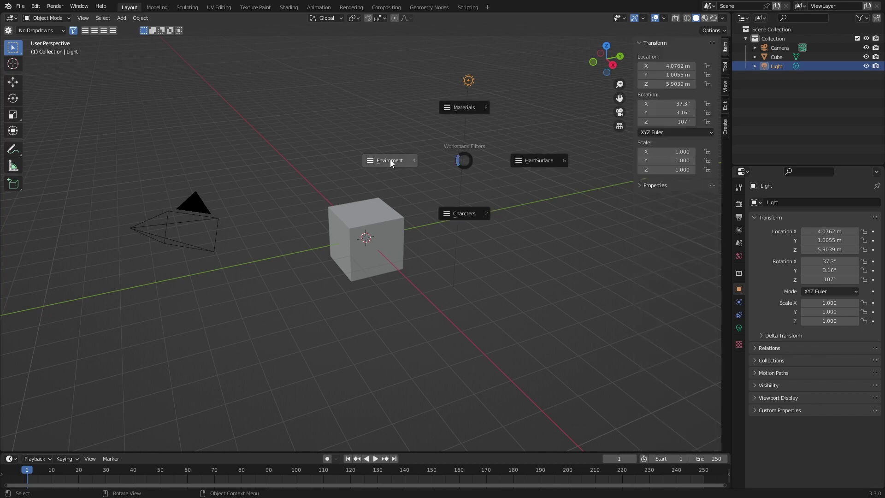
Step: With the Enviroment add-on filter active, set the cube as the Scatter5 emitter and choose the 11 Pattern scatter preset
left_click(390, 159)
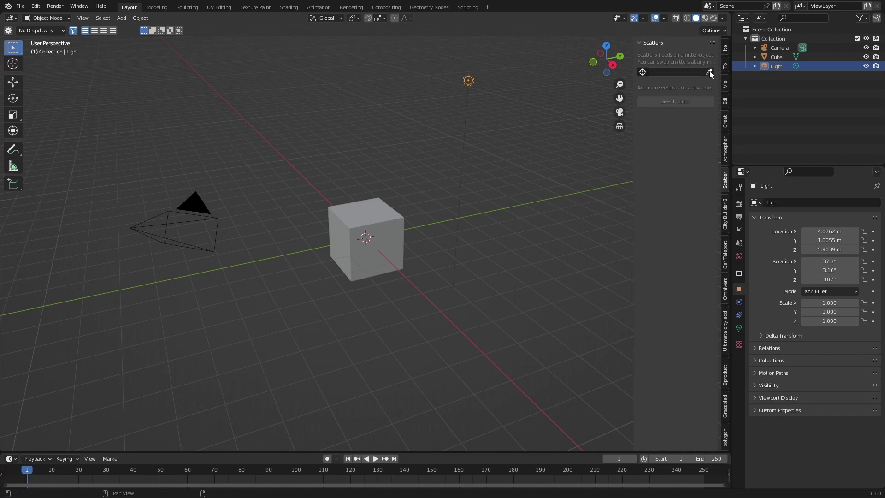
left_click(711, 73)
left_click(387, 211)
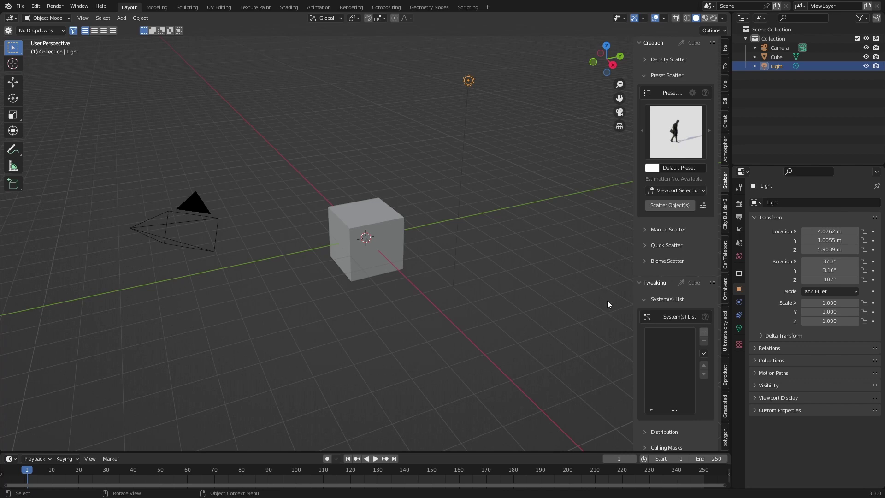
left_click(680, 134)
left_click(451, 261)
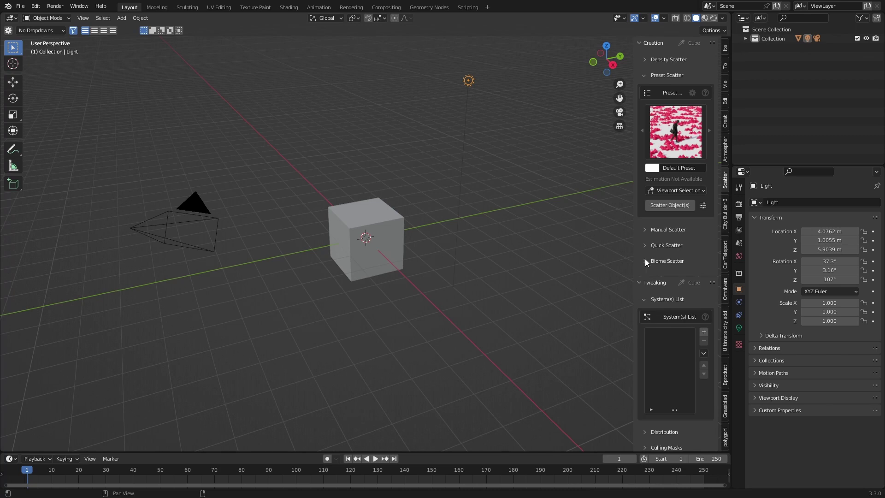
Step: Open the Scatter5 biomes library in a widened window and list all Scatter Pro biomes
left_click(646, 261)
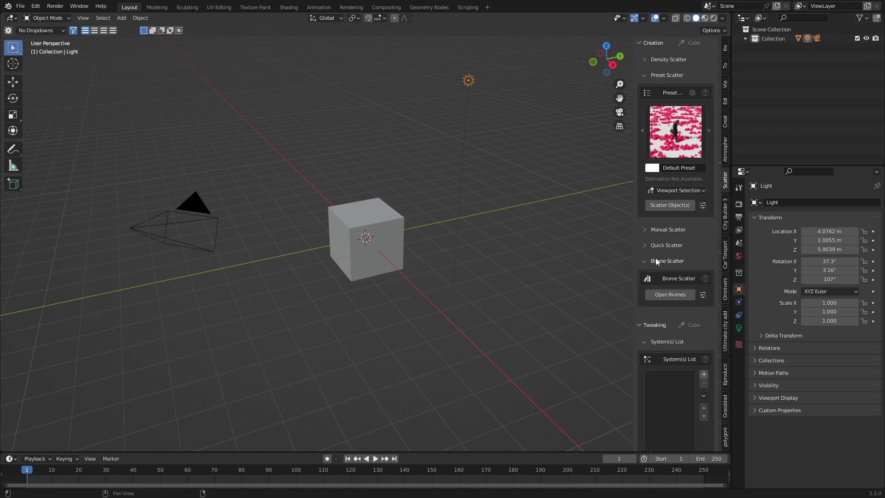
left_click(672, 296)
left_click(154, 49)
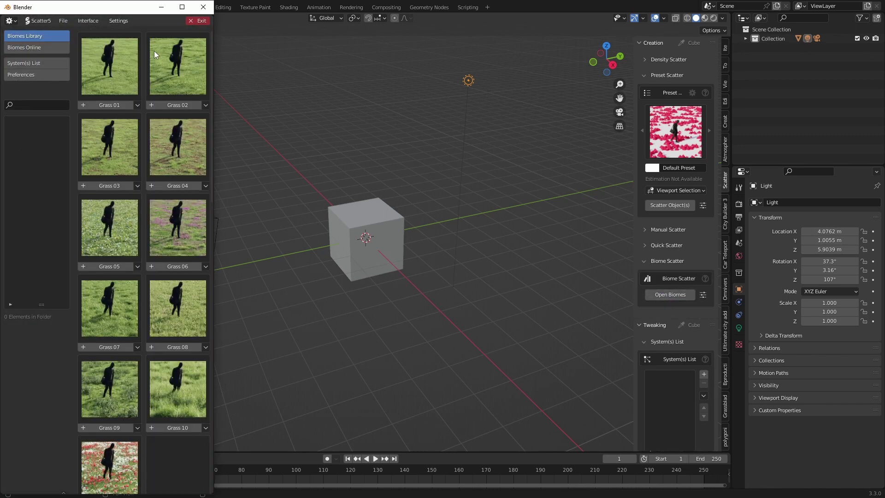
left_click_drag(215, 87, 564, 131)
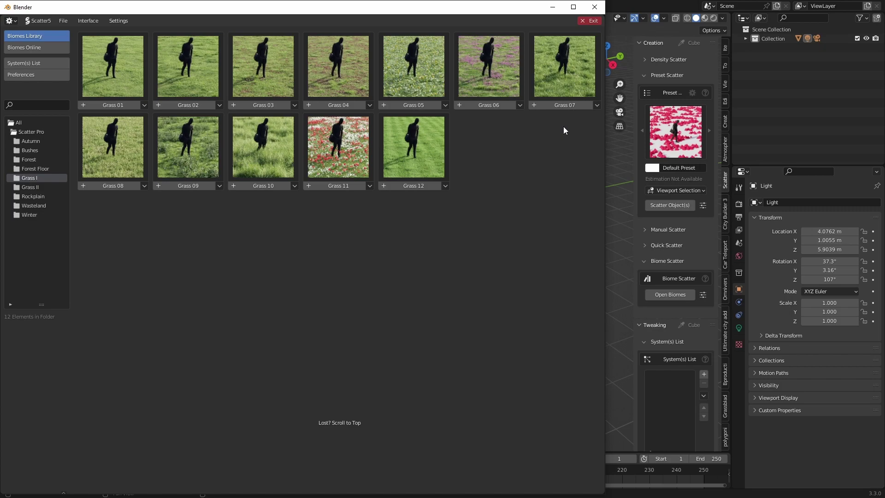
left_click(36, 132)
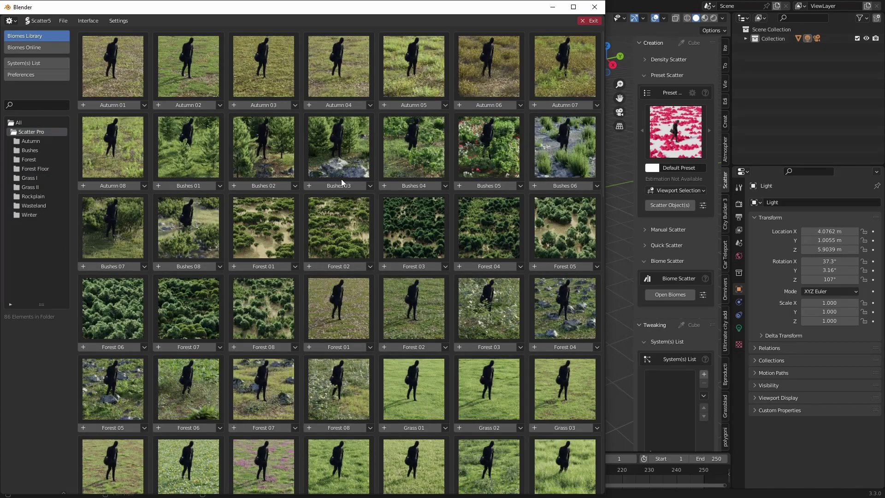
Step: Scatter the Rockplain 06 biome on the cube and preview it in rendered viewport shading
scroll(341, 180, "down", 15)
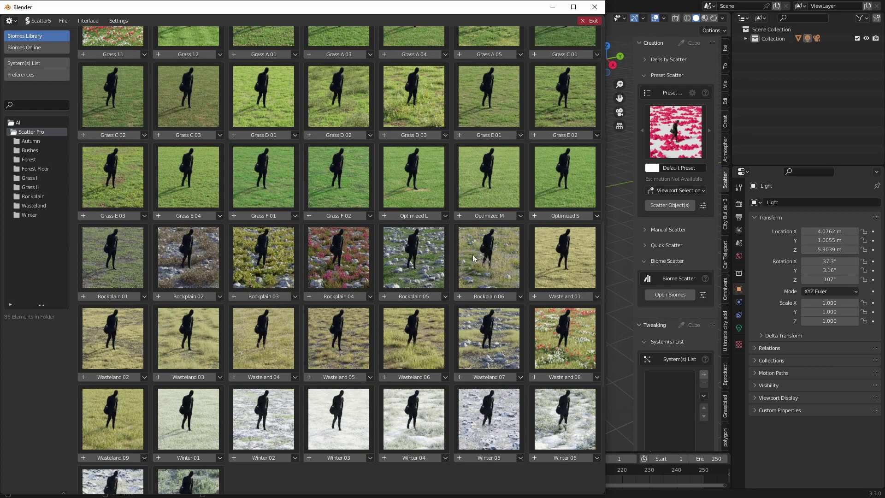
left_click(489, 298)
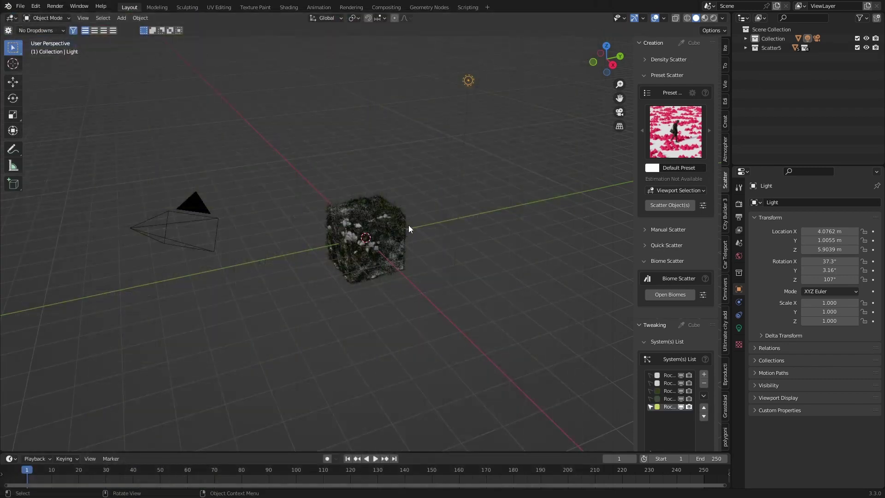
scroll(372, 246, "up", 4)
middle_click_drag(372, 246, 293, 254)
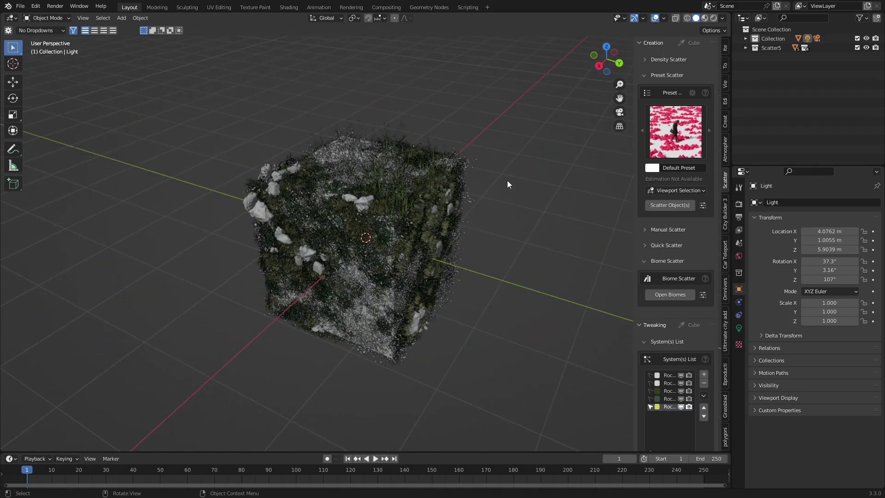
left_click(715, 17)
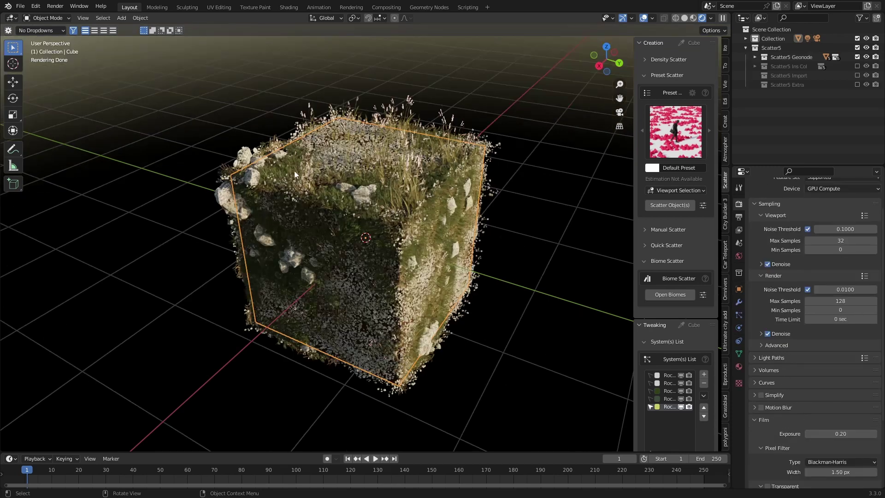
scroll(465, 339, "down", 1)
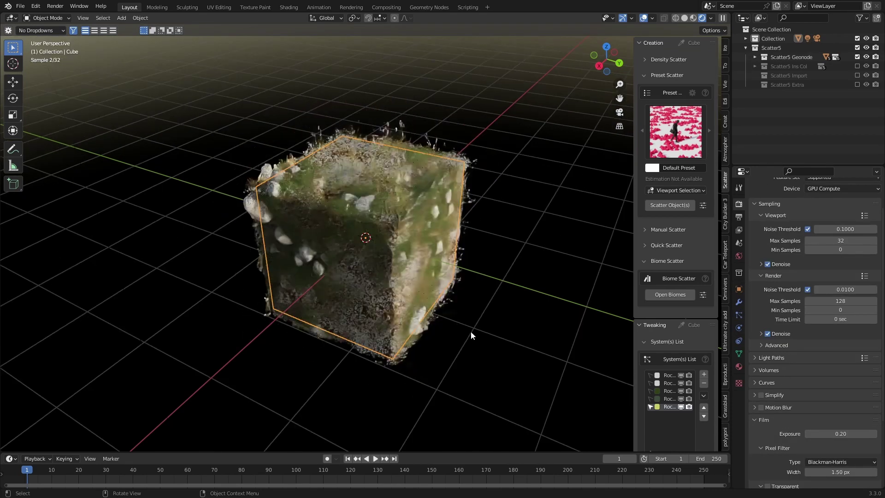
Step: Duplicate the rock-covered cube along the Y axis and place the copy beside the original
key("shift+d")
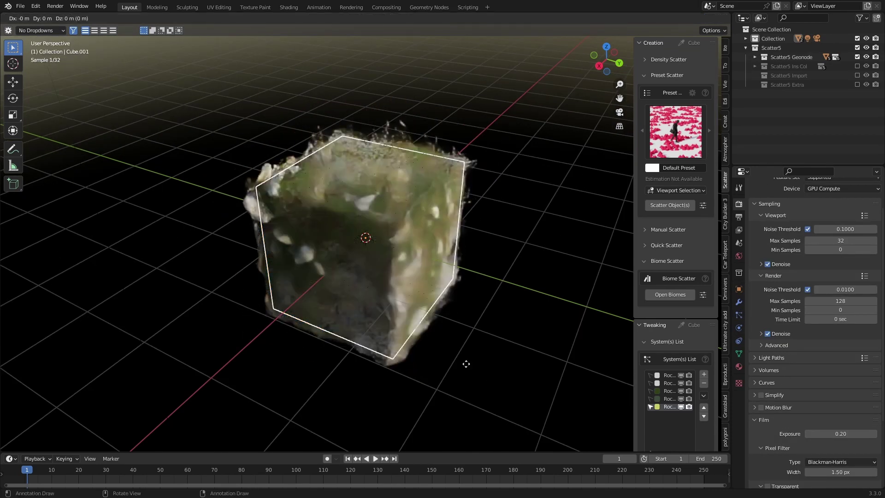
key("y")
left_click(676, 430)
scroll(533, 367, "down", 1)
middle_click_drag(533, 367, 388, 318, "shift")
Step: Scatter a green grass biome from the Scatter5 biomes library on the duplicated cube
left_click(684, 296)
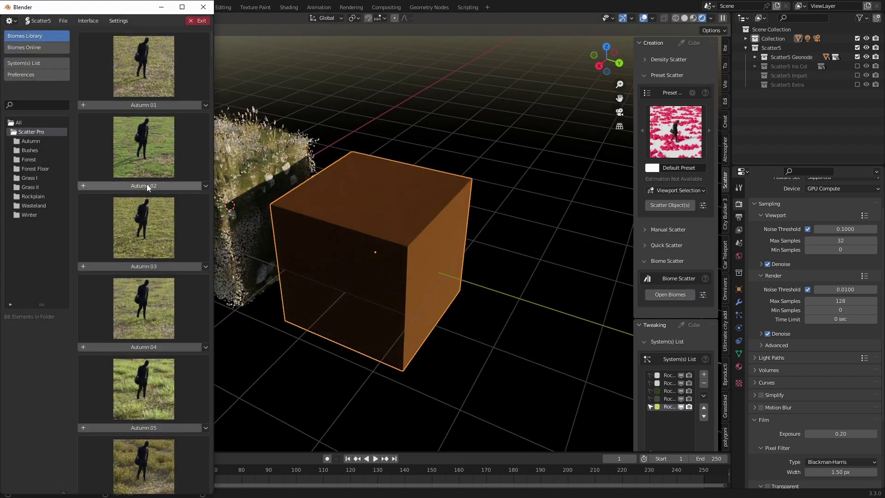
left_click(331, 424)
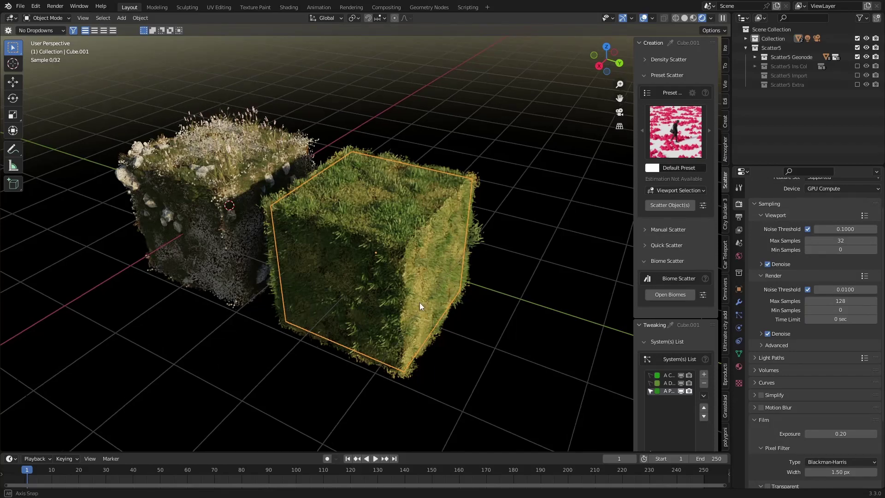
middle_click_drag(420, 303, 428, 268)
Step: Duplicate the grass-covered cube along the Y axis to add a third cube to the row
key("shift+d")
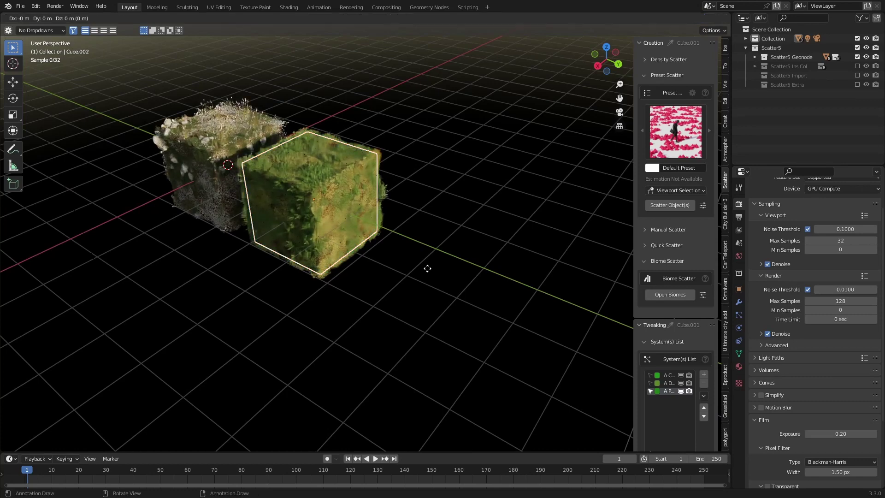
key("y")
left_click(560, 336)
Step: Set the third, bare cube as the emitter in the Grassblade add-on
left_click(724, 406)
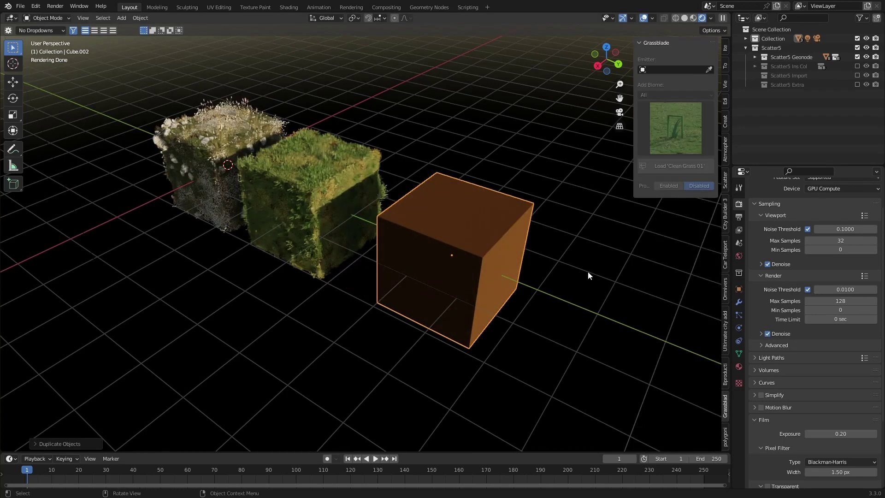
left_click(710, 69)
left_click(496, 239)
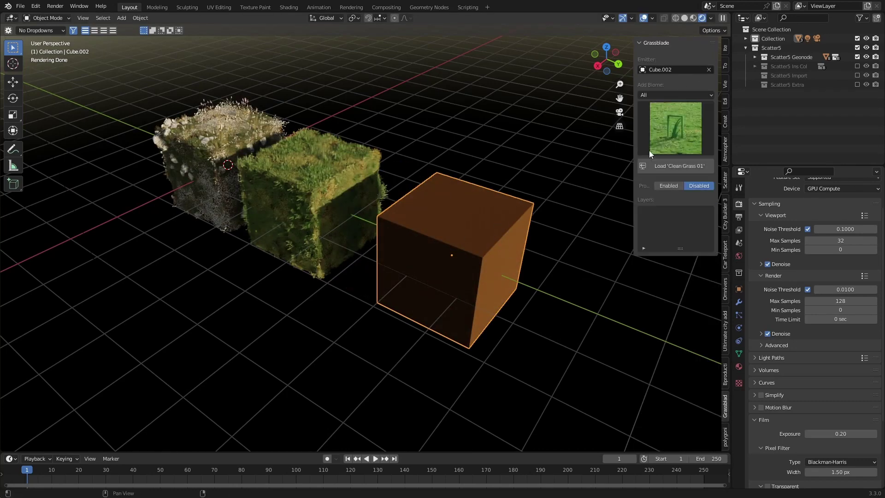
Step: Scatter the Field Wheat 02 biome from the Grassblade library on the third cube
left_click(667, 129)
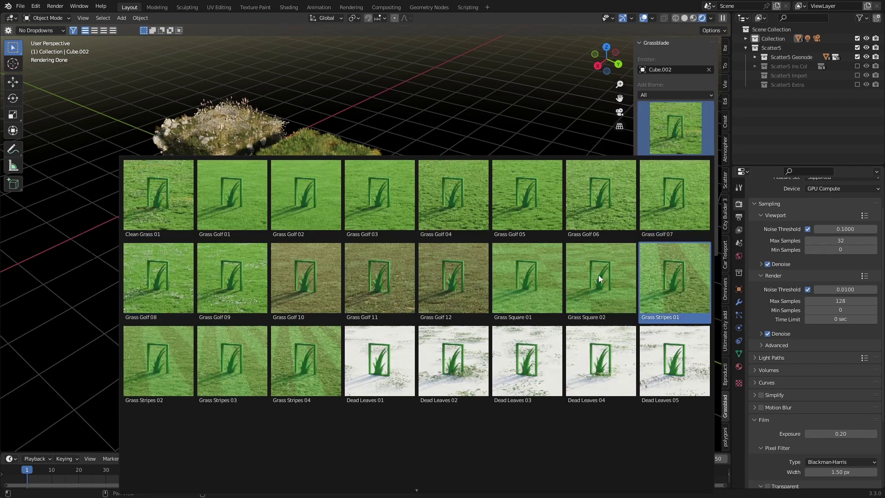
scroll(598, 274, "down", 6)
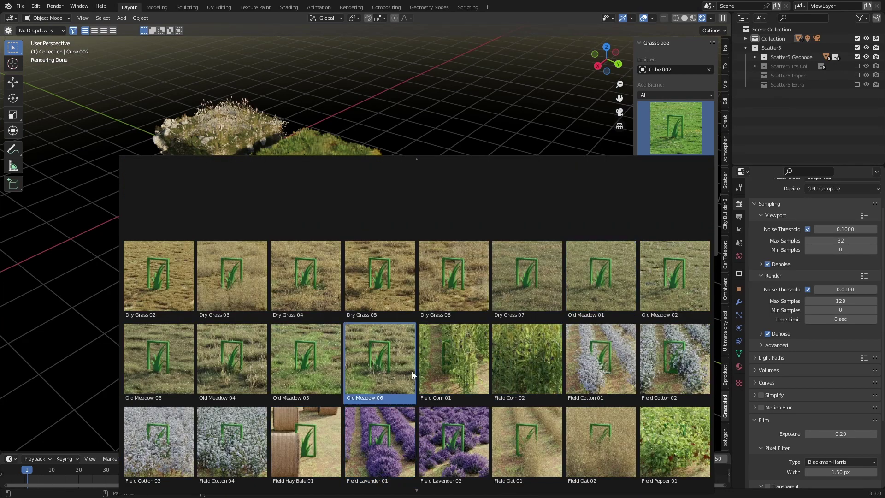
scroll(464, 369, "down", 4)
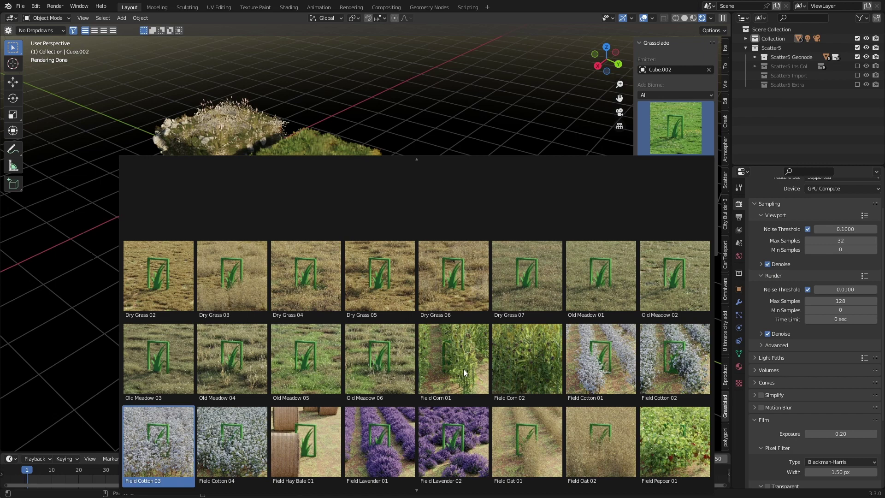
scroll(463, 369, "down", 7)
scroll(572, 445, "down", 4)
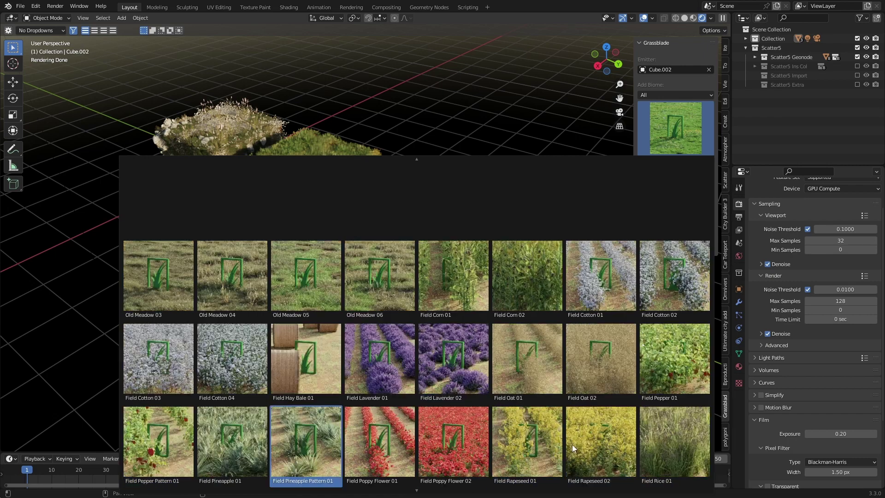
key("Down")
key("Down")
key("Down")
key("Down")
key("Down")
key("Down")
key("Down")
key("Down")
key("Down")
key("Down")
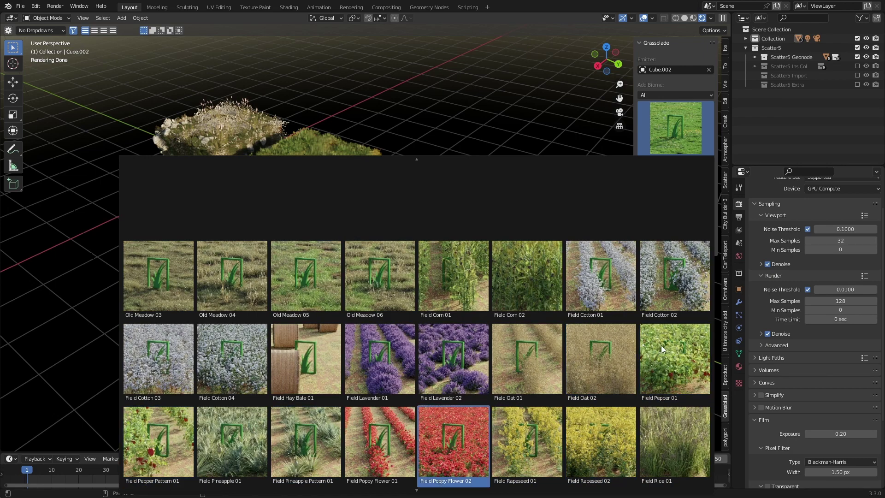
key("Down")
key("Down")
key("Down")
key("Down")
key("Down")
key("Down")
key("Down")
key("Down")
key("Down")
key("Down")
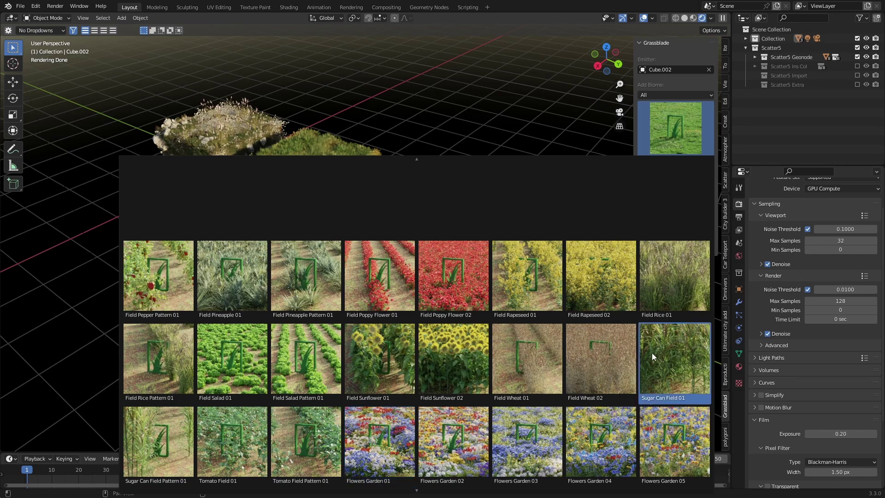
left_click(616, 353)
left_click(663, 167)
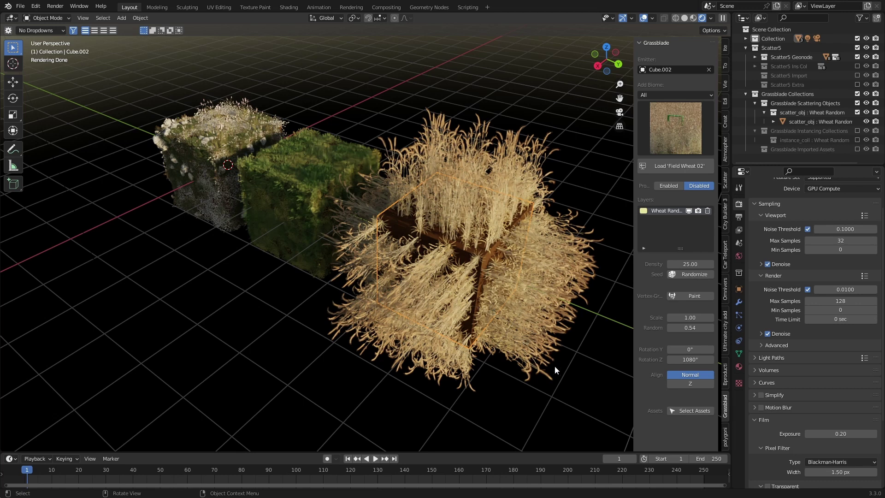
Step: Duplicate the wheat-covered cube along the Y axis to add a fourth cube to the row
scroll(555, 366, "down", 2)
middle_click_drag(555, 366, 484, 341, "shift")
key("shift+d")
key("y")
left_click(559, 377)
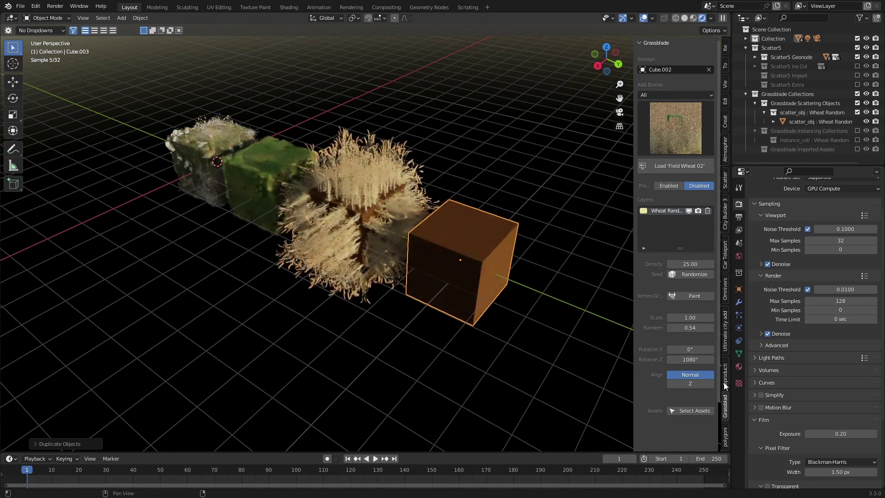
Step: Add the Ash_tree13 summer tree from the Vegetation library on top of the fourth cube
left_click(725, 375)
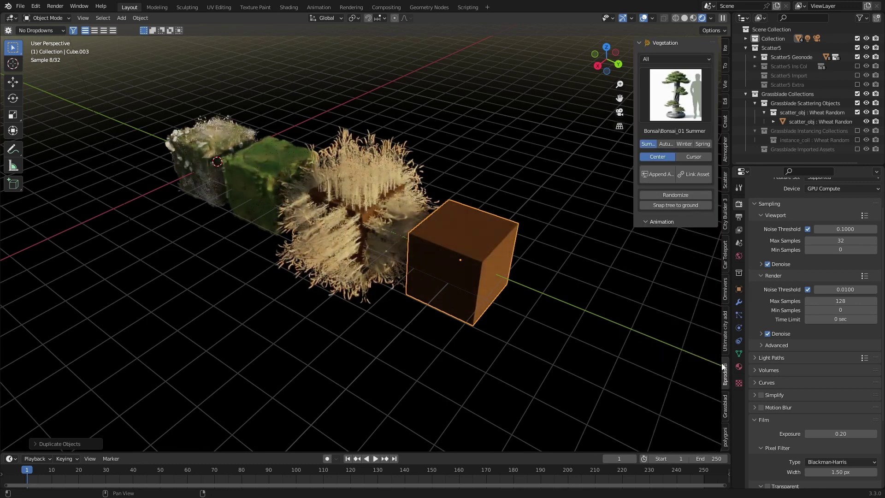
left_click(679, 111)
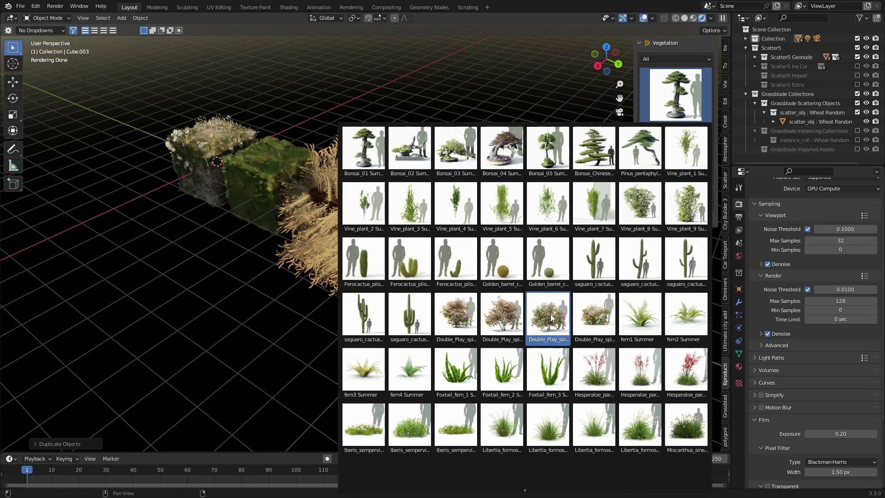
scroll(544, 304, "down", 5)
scroll(553, 327, "down", 8)
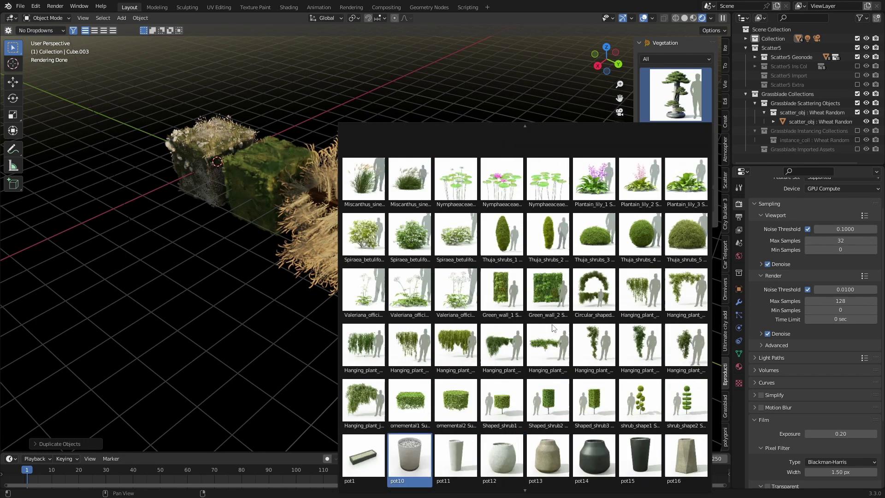
scroll(555, 328, "down", 14)
scroll(553, 328, "down", 8)
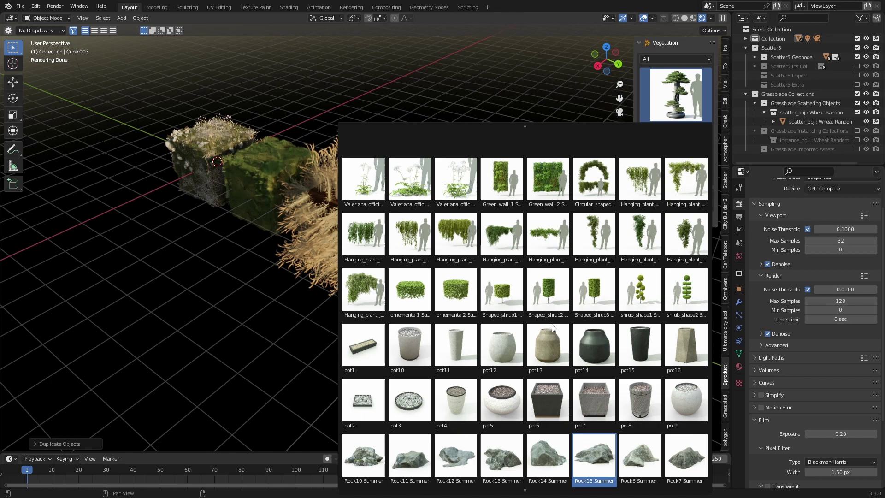
scroll(560, 366, "down", 10)
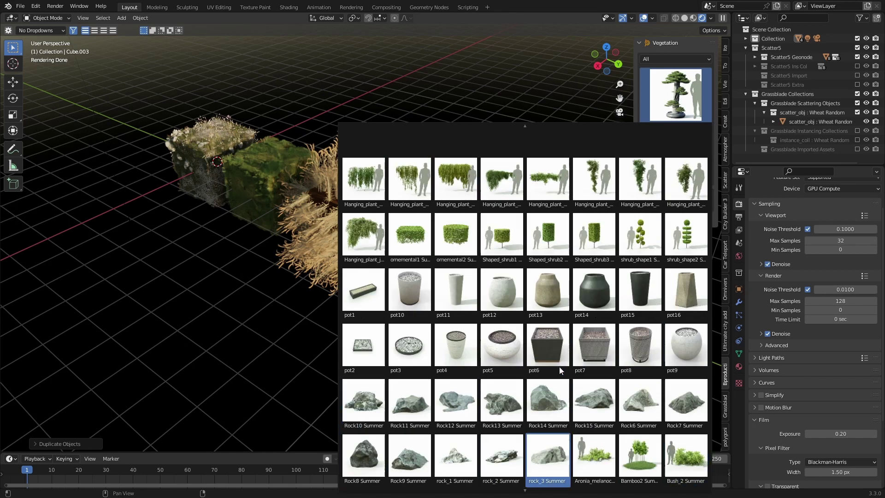
scroll(560, 366, "down", 6)
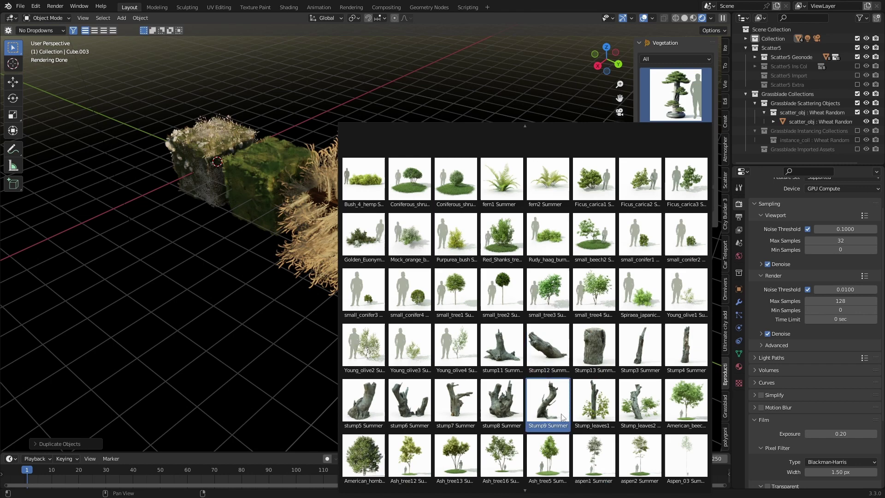
left_click(456, 455)
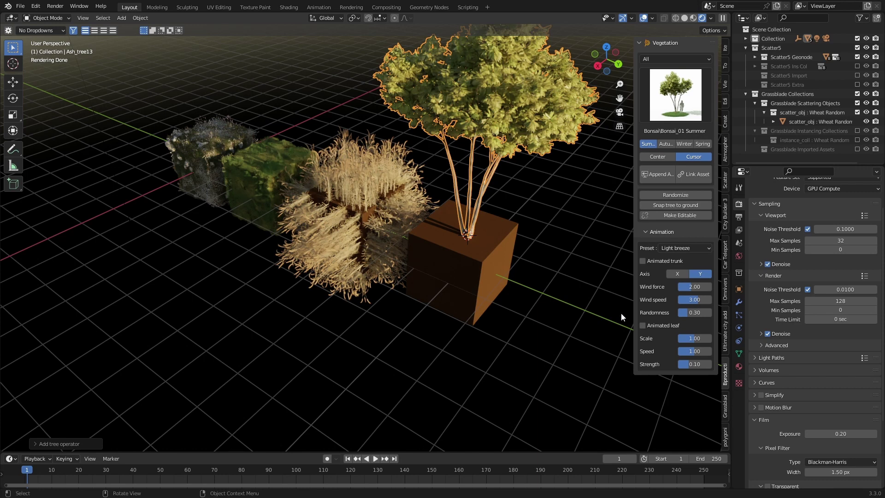
Step: Place the 3D cursor on the ground beside the row of cubes and add the Dodge Demon SRT from the Cars library
right_click(175, 299, "shift")
left_click(725, 255)
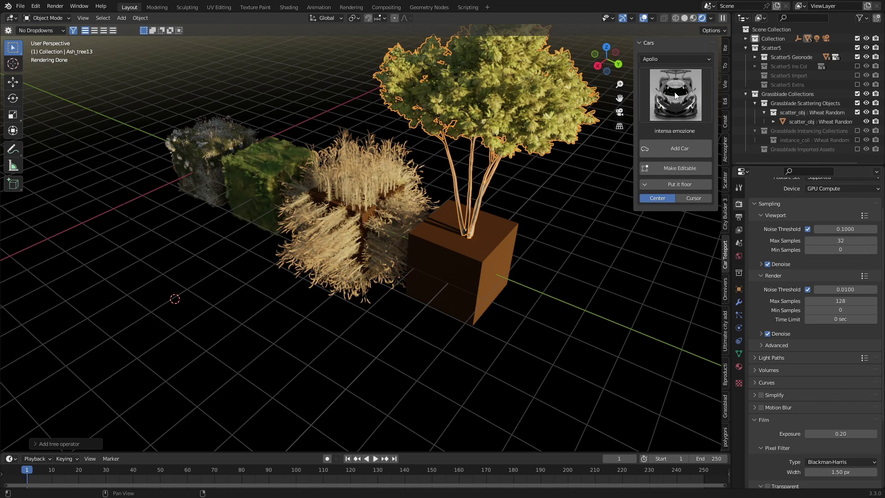
left_click(677, 60)
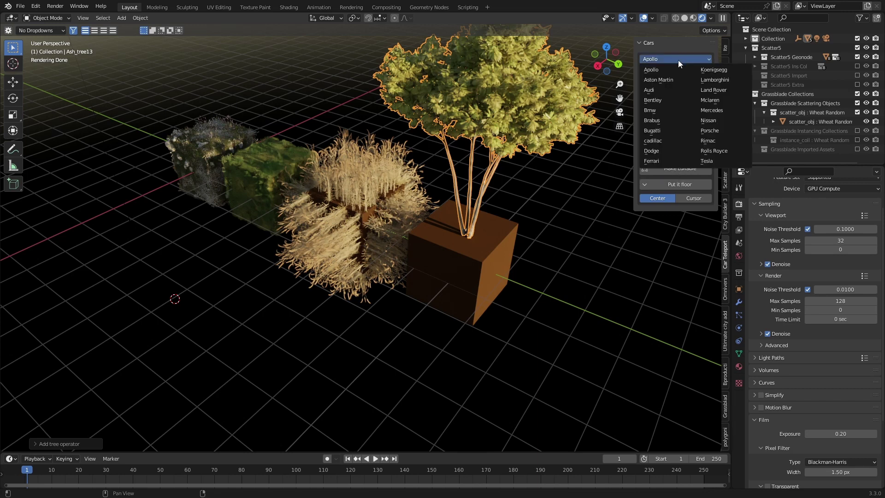
left_click(663, 148)
left_click(666, 105)
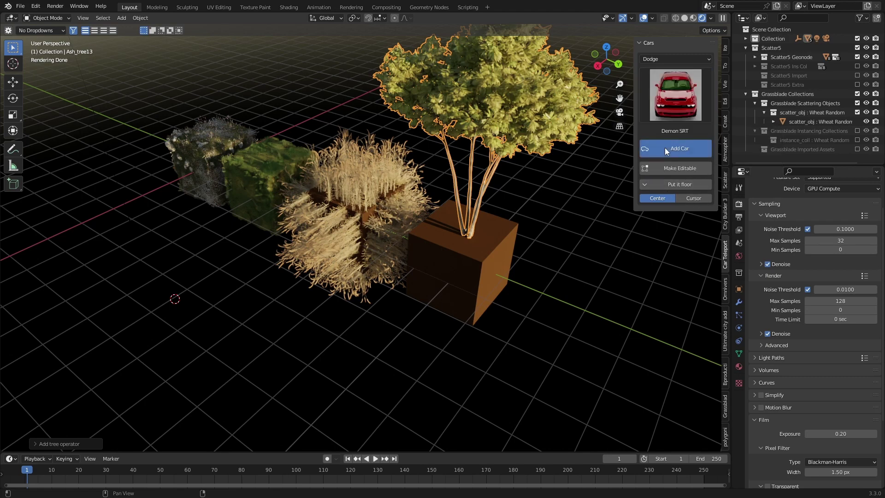
left_click(665, 148)
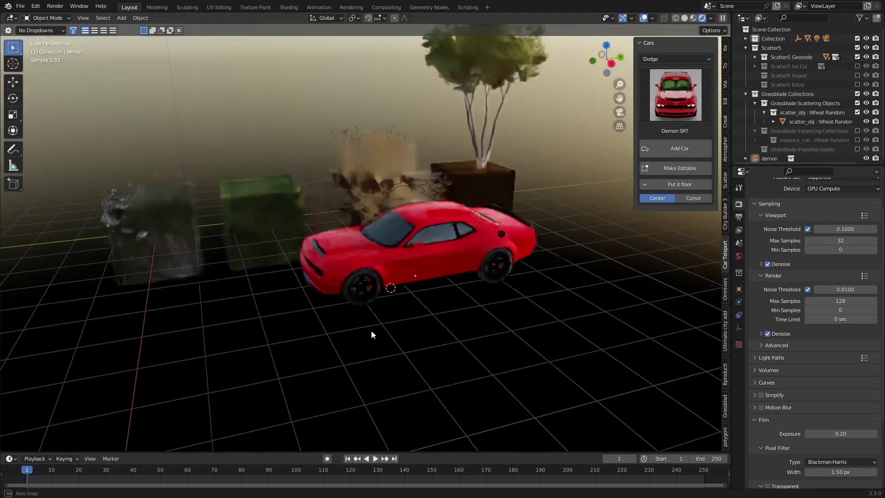
Step: Make the red Dodge car editable and switch its rig to Pose Mode
scroll(405, 326, "up", 3)
middle_click_drag(371, 330, 402, 324)
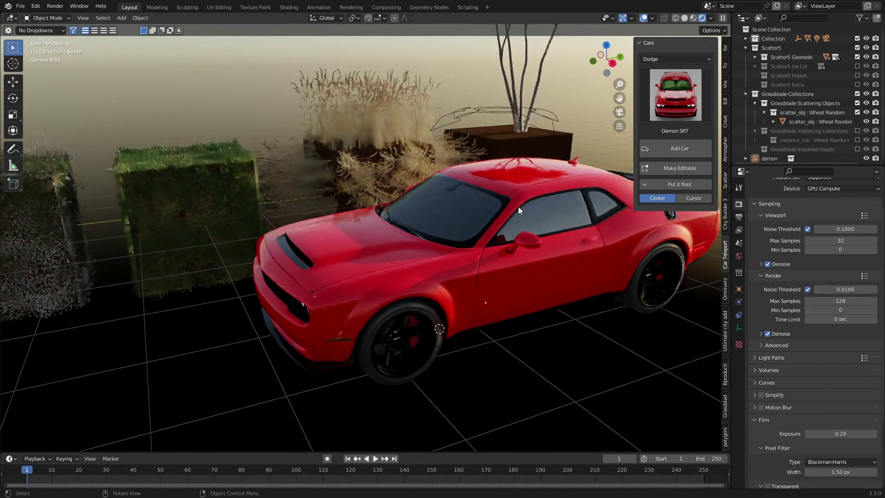
left_click(508, 171)
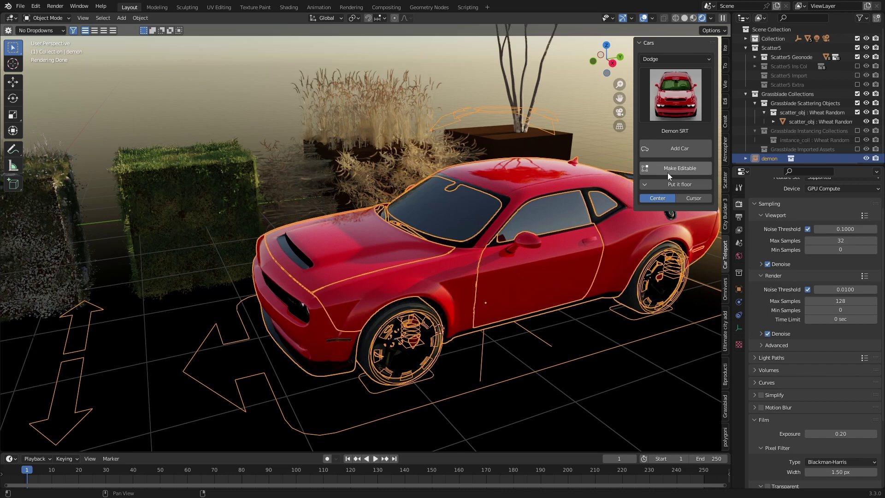
left_click(669, 168)
left_click(46, 18)
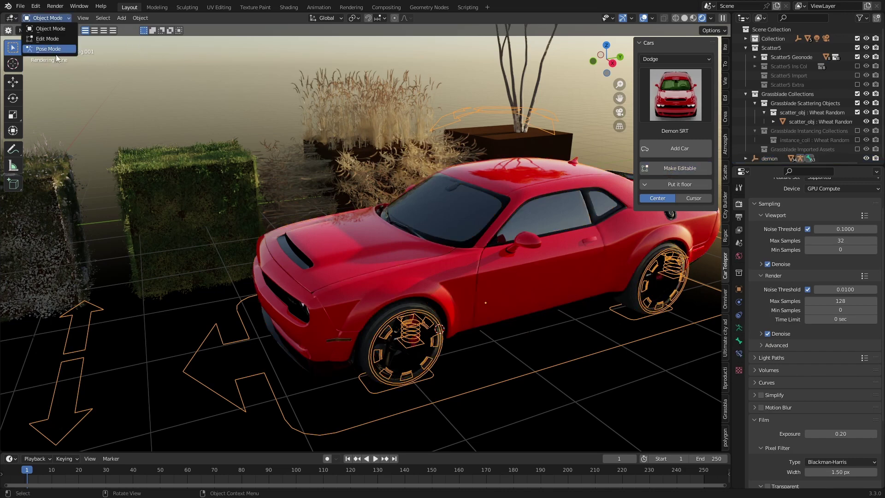
left_click(56, 51)
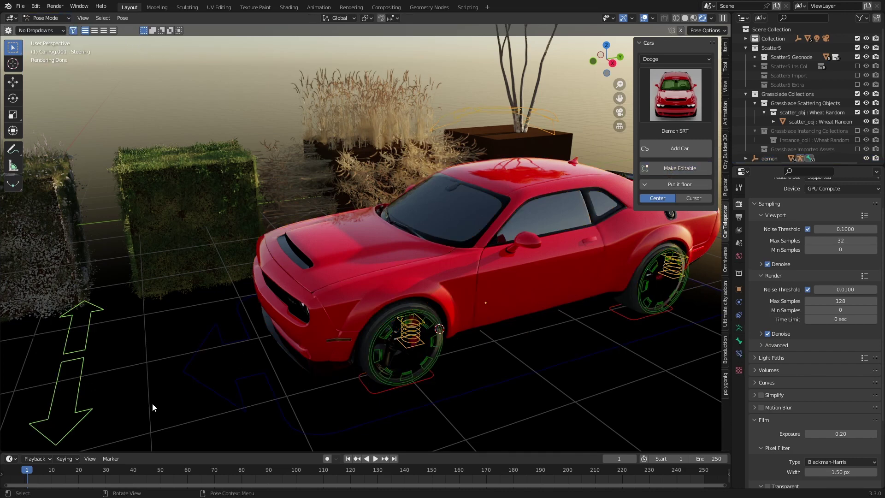
Step: Pose the car rig by moving the steering control to turn the front wheels and the suspension control to tilt the body
key("g")
left_click(129, 399)
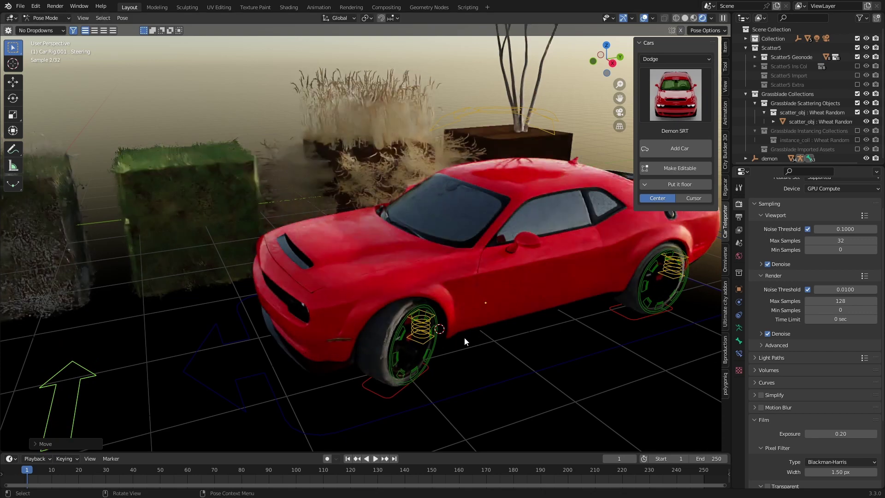
left_click(537, 134)
key("g")
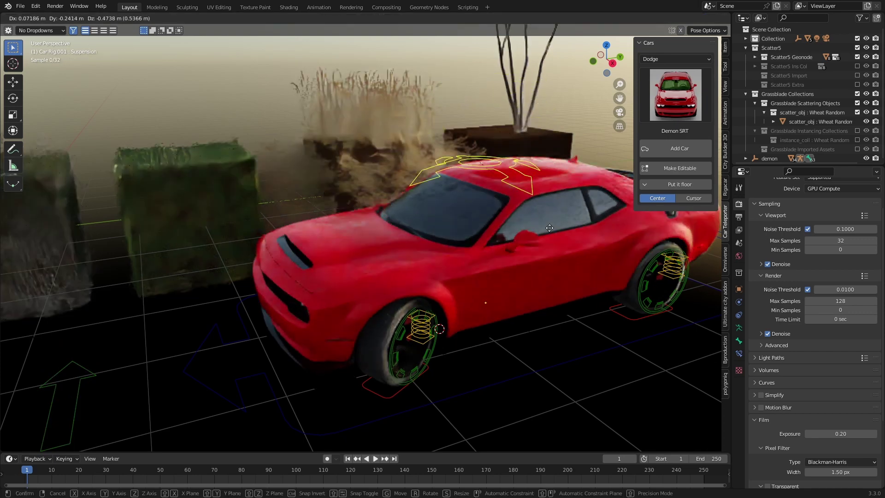
left_click(525, 210)
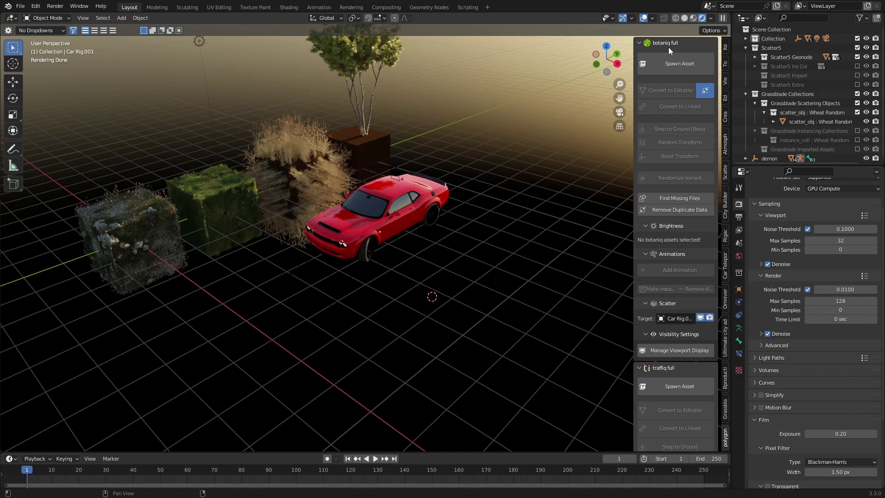
Step: Spawn the Taxus baccata (B) yew tree from the botaniq coniferous category at the 3D cursor
left_click(666, 64)
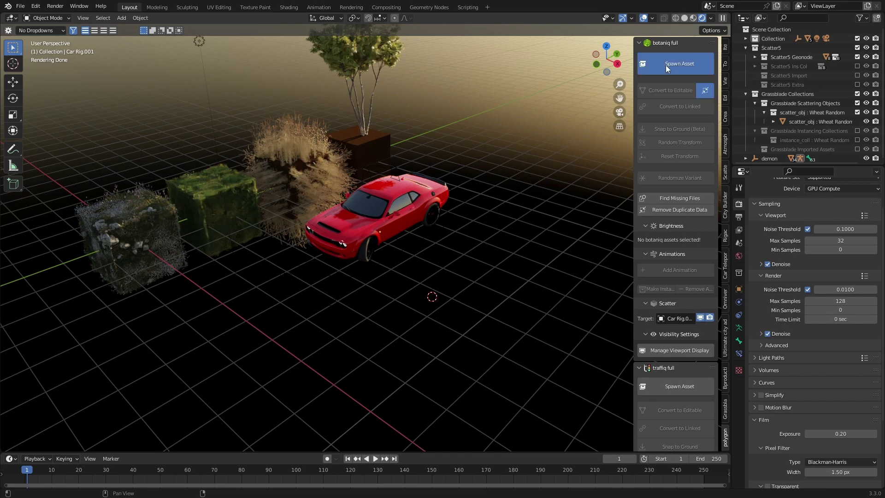
left_click(675, 137)
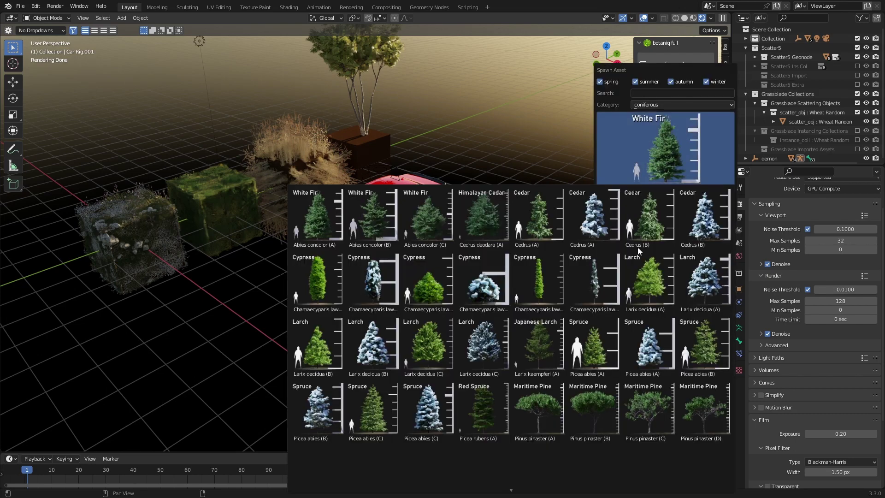
scroll(605, 311, "down", 3)
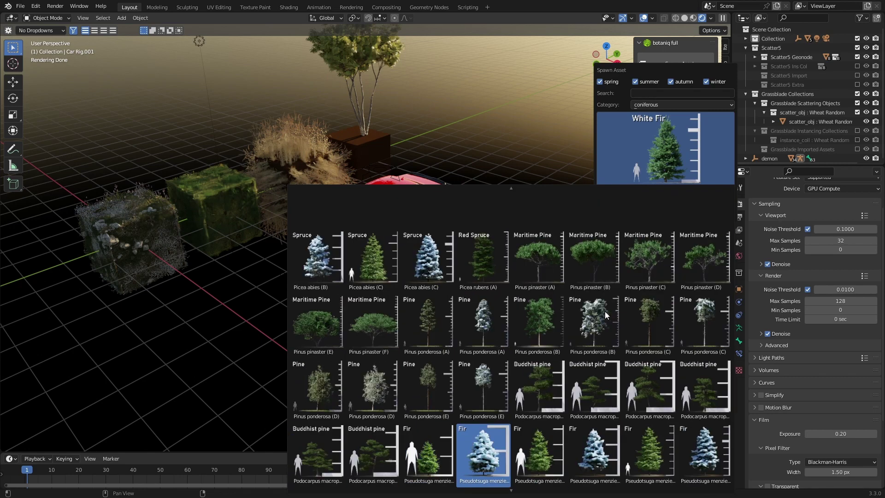
scroll(605, 311, "down", 1)
left_click(598, 463)
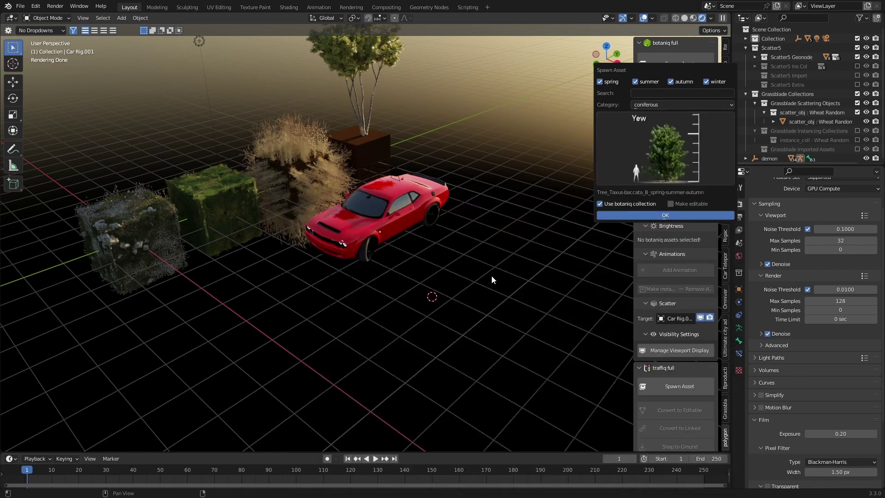
left_click(651, 216)
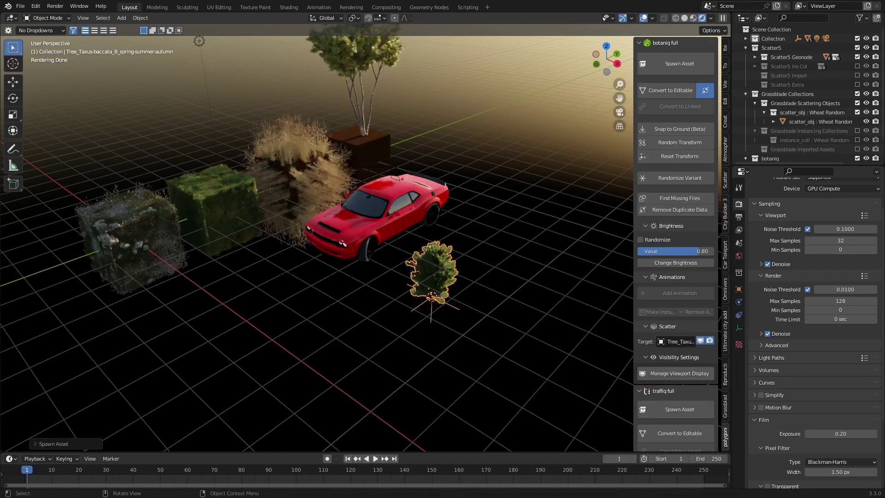
Step: Scale up the spawned yew tree until it stands well above the car
key("s")
left_click(491, 219)
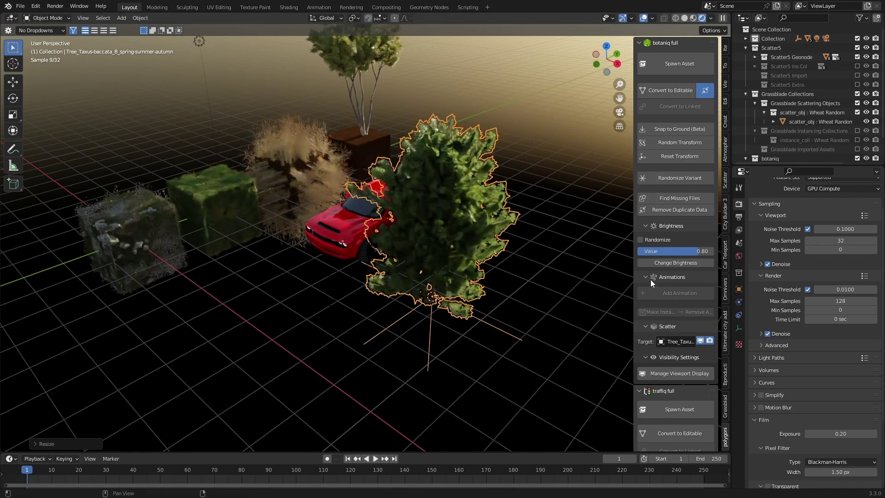
middle_click_drag(480, 309, 521, 295)
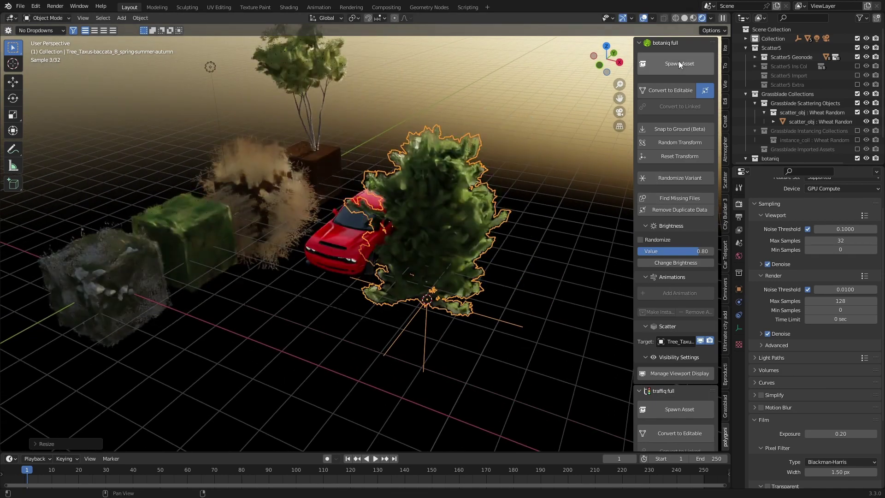
Step: Browse the botaniq coniferous asset previews in the Spawn Asset dialog without spawning another tree
left_click(679, 60)
left_click(679, 140)
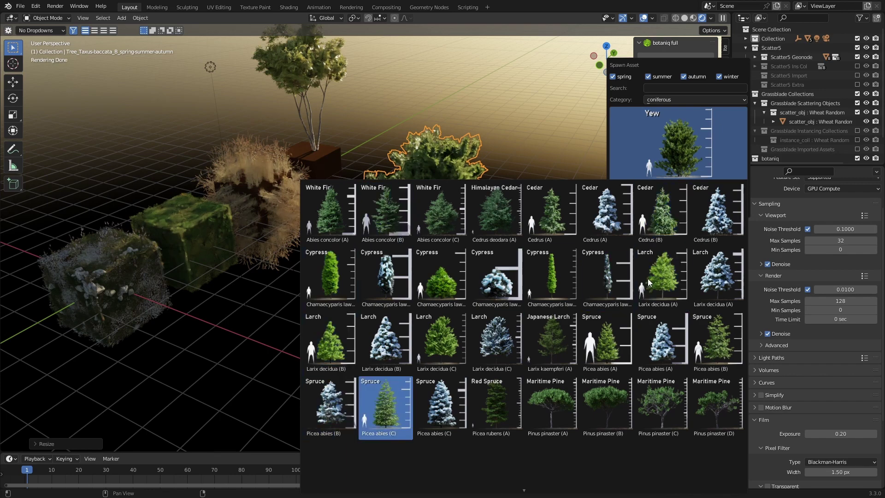
scroll(648, 278, "down", 20)
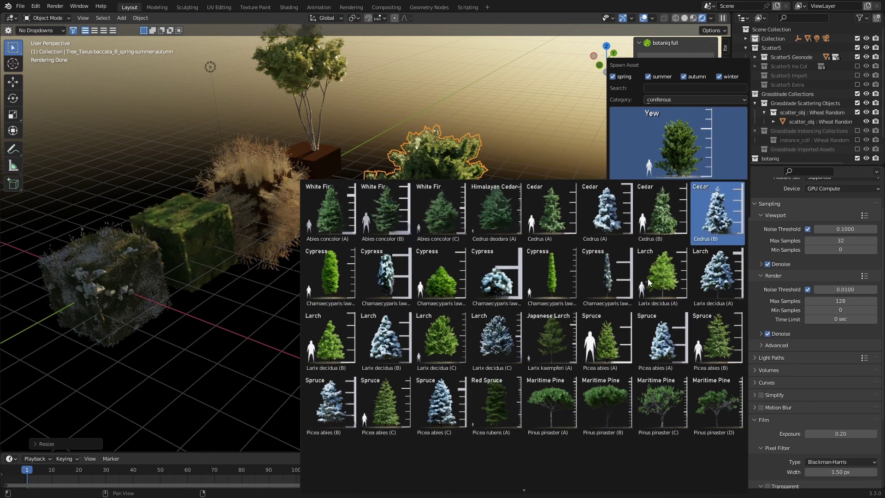
scroll(649, 279, "down", 7)
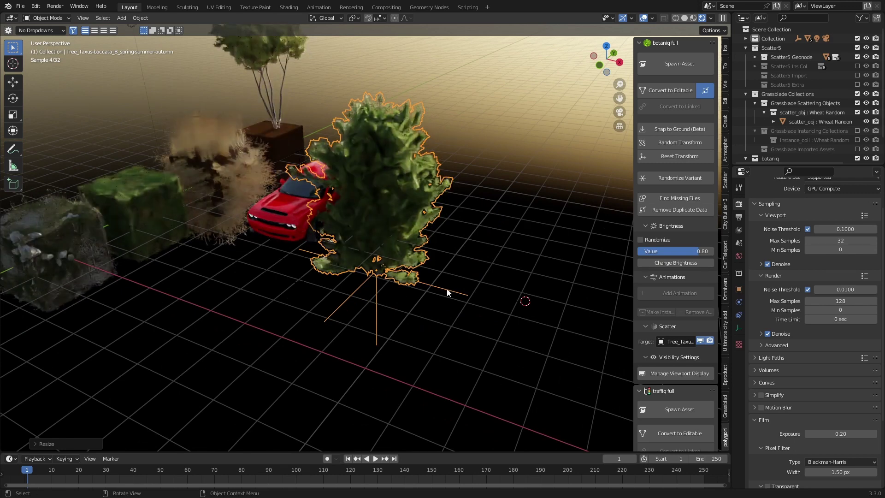
Step: Spawn the Audi R8 2006 from the traffiq contemporary cars category with a random color and move it beside the yew tree
left_click(674, 413)
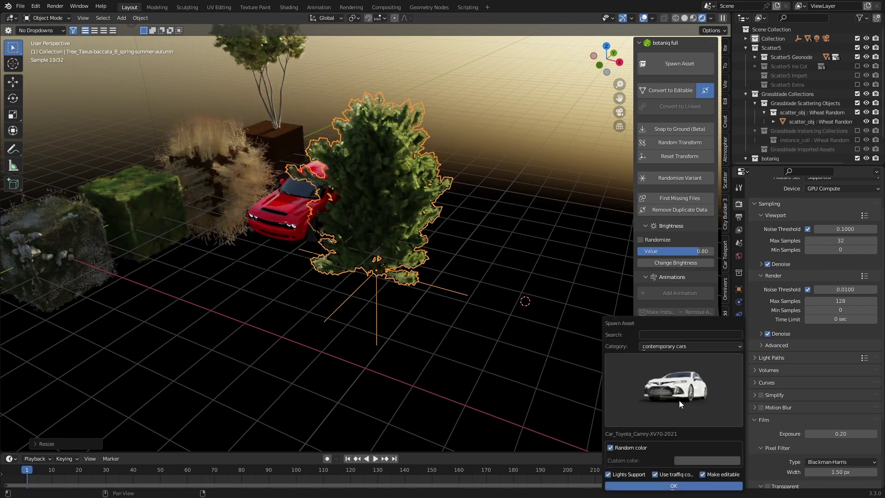
left_click(685, 397)
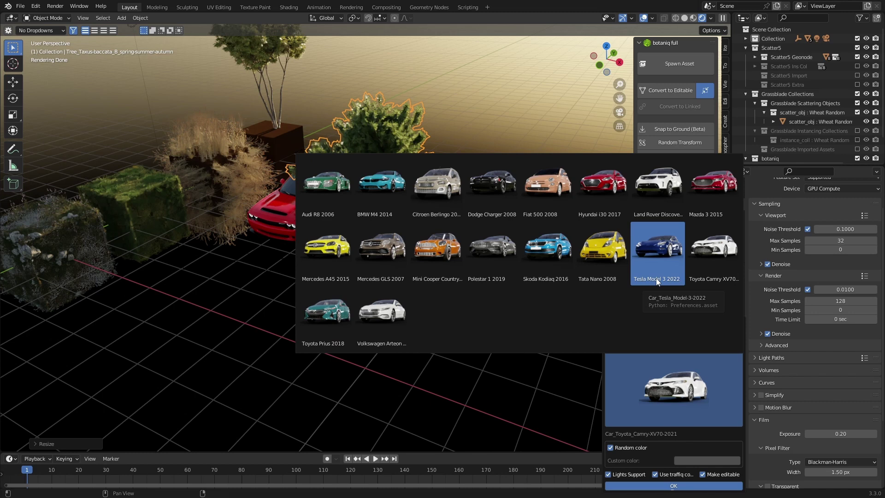
left_click(344, 198)
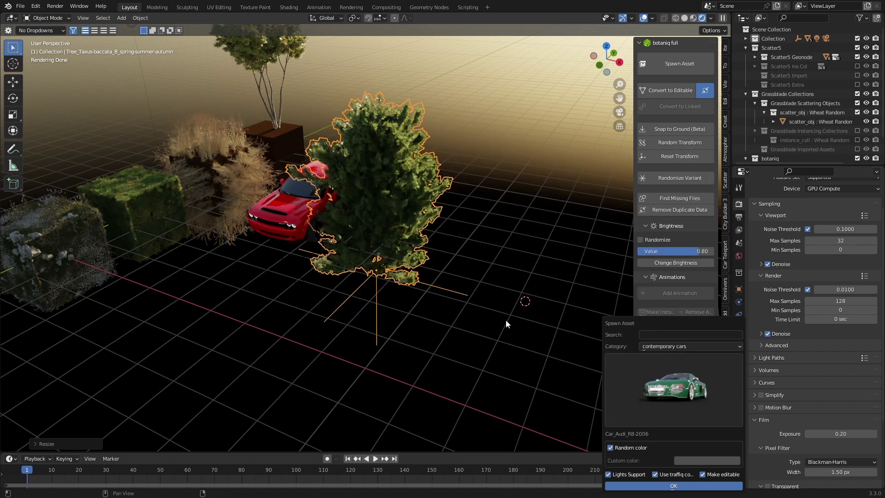
left_click(688, 485)
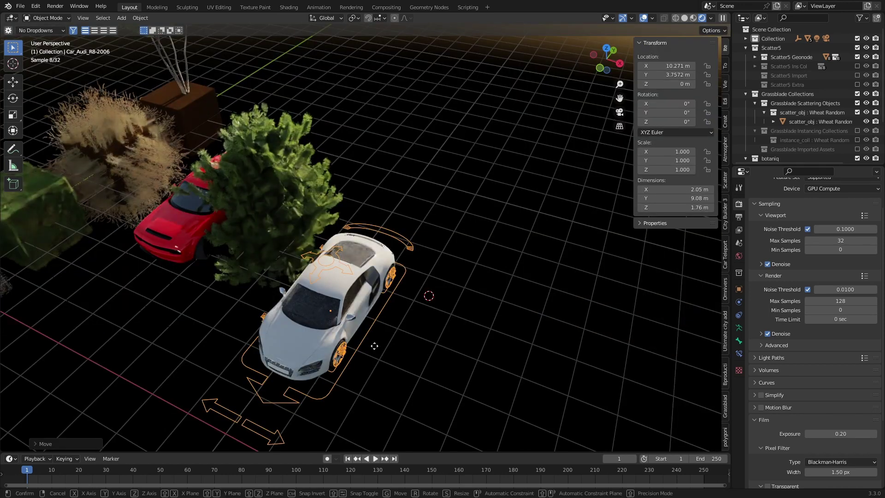
middle_click_drag(258, 258, 339, 313)
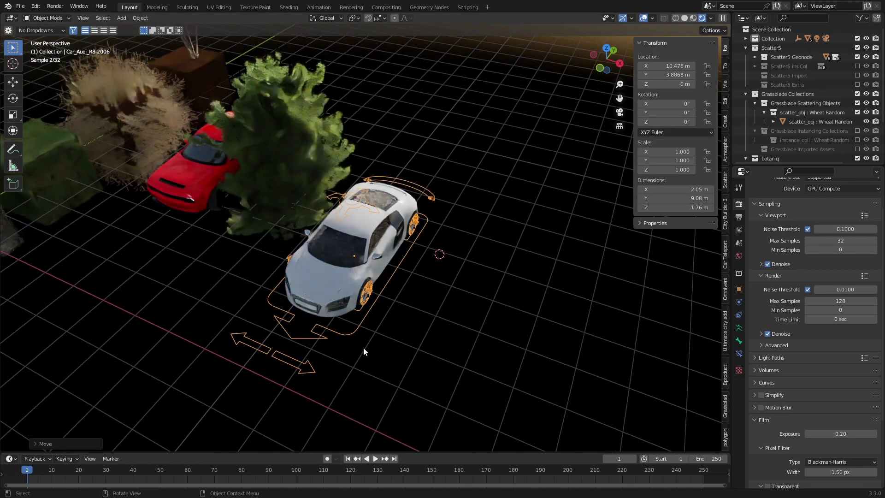
left_click(189, 230)
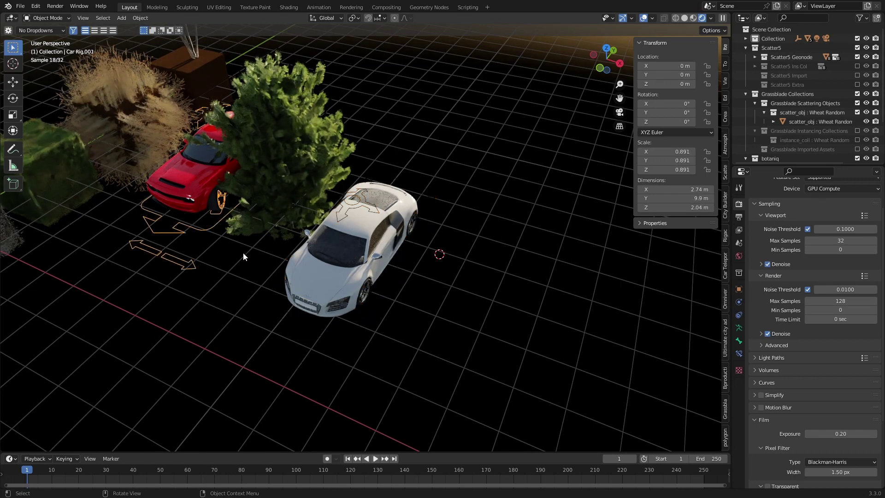
left_click(322, 330)
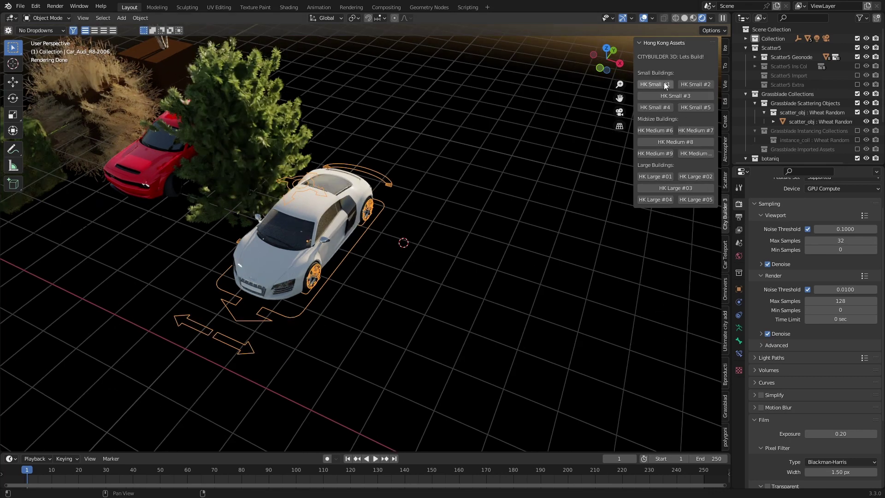
Step: Add the HK Medium #6 Hong Kong building on the open ground beside the Audi and set its scale to 1
right_click(557, 295, "shift")
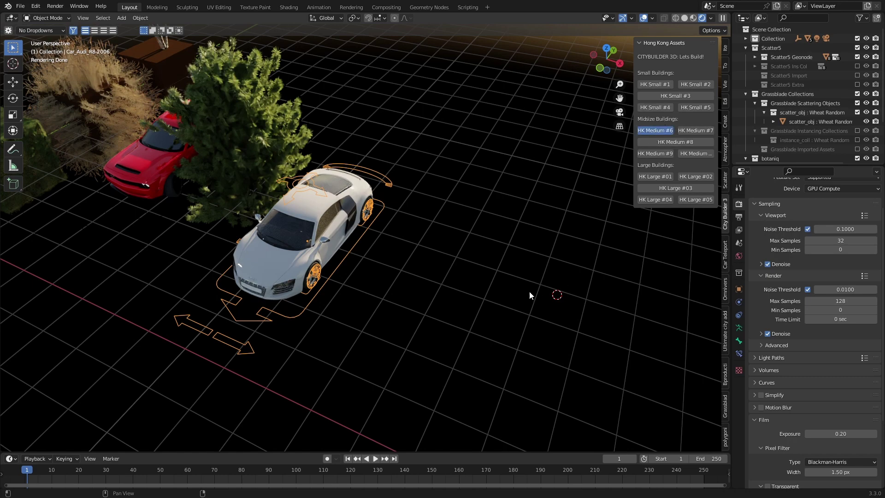
middle_click_drag(530, 292, 472, 276, "shift")
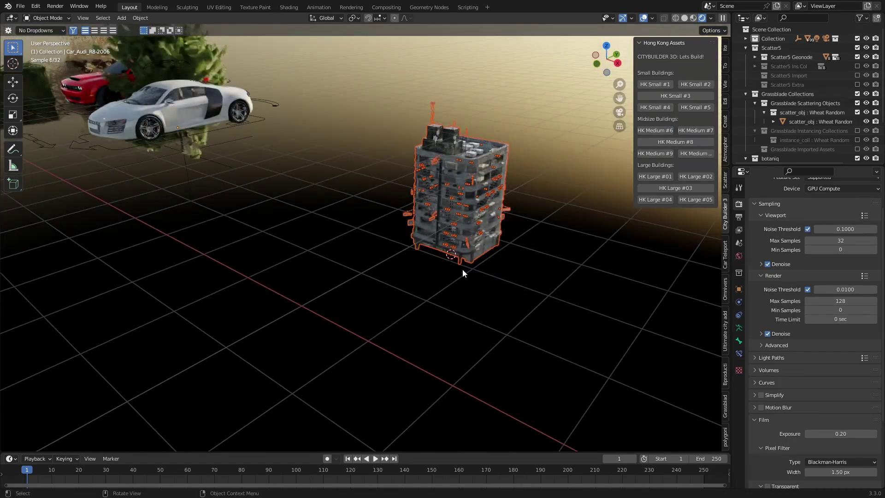
left_click(727, 47)
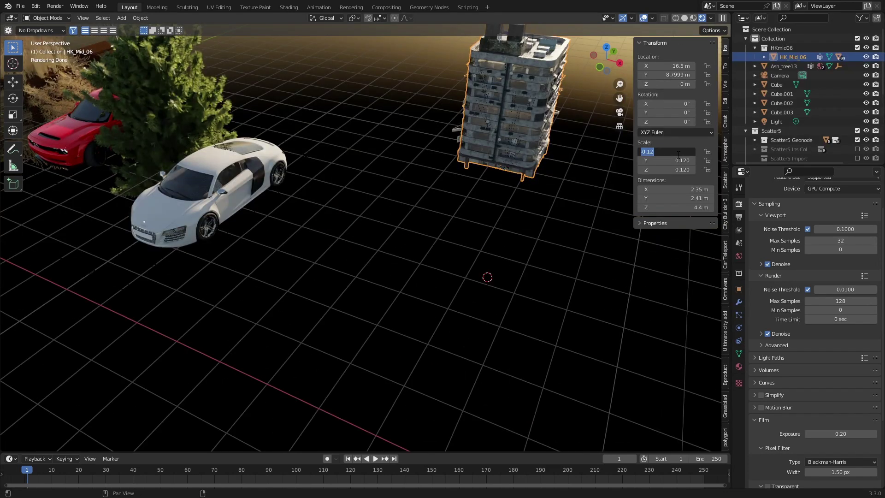
type("1")
key("Return")
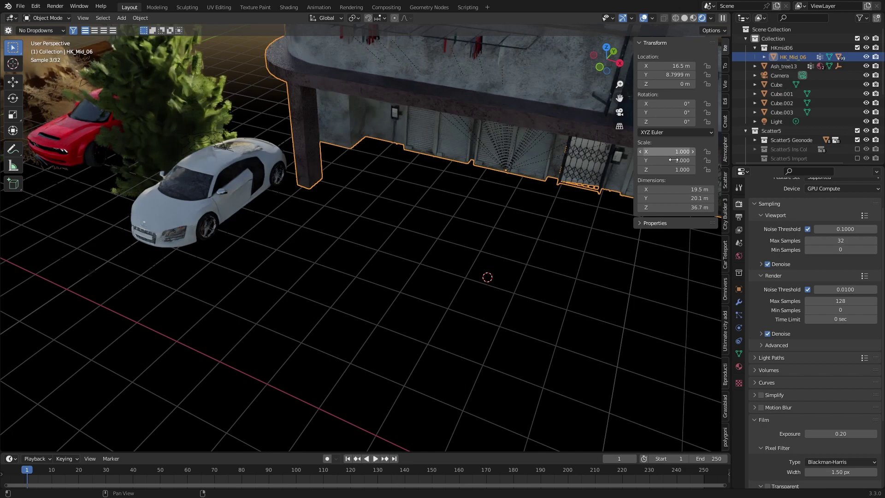
scroll(492, 222, "down", 5)
mouse_move(492, 220)
middle_mouse_down()
mouse_move(506, 202)
mouse_move(488, 236)
middle_mouse_up()
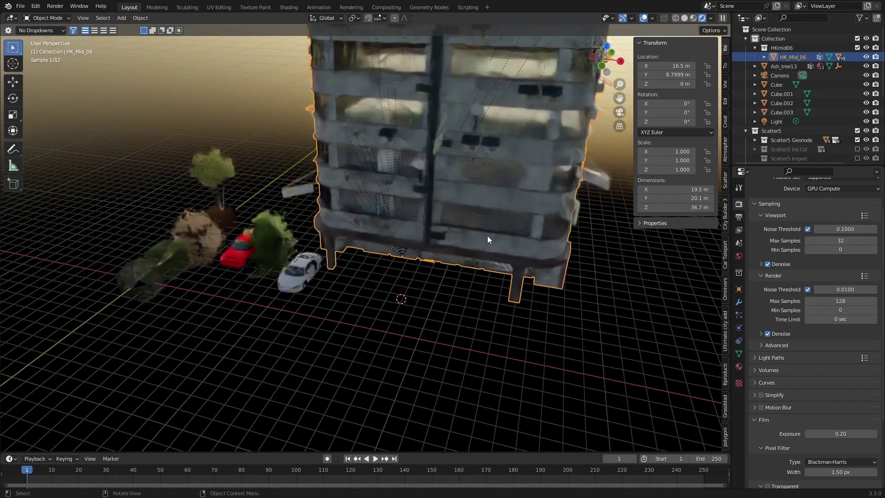
scroll(488, 237, "down", 4)
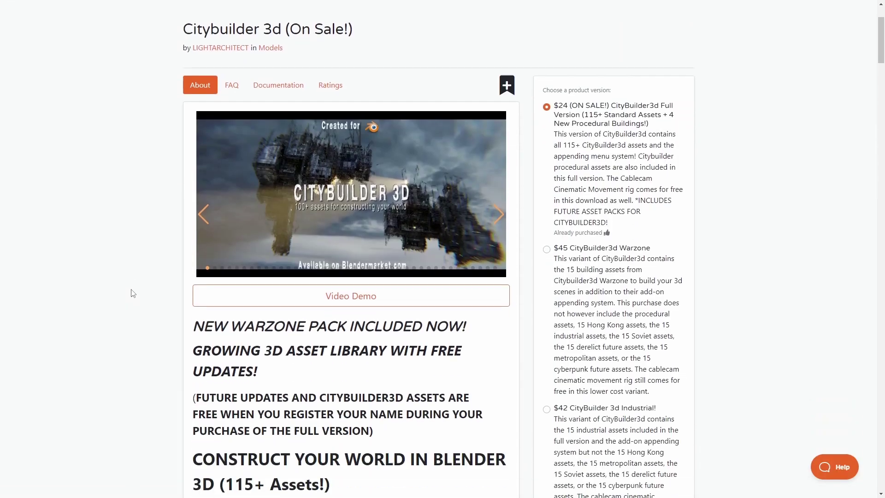
Step: Switch to the CityBuilder 3D product page in the browser and examine its themed building kits and sample renders
scroll(134, 294, "down", 2)
scroll(133, 293, "down", 10)
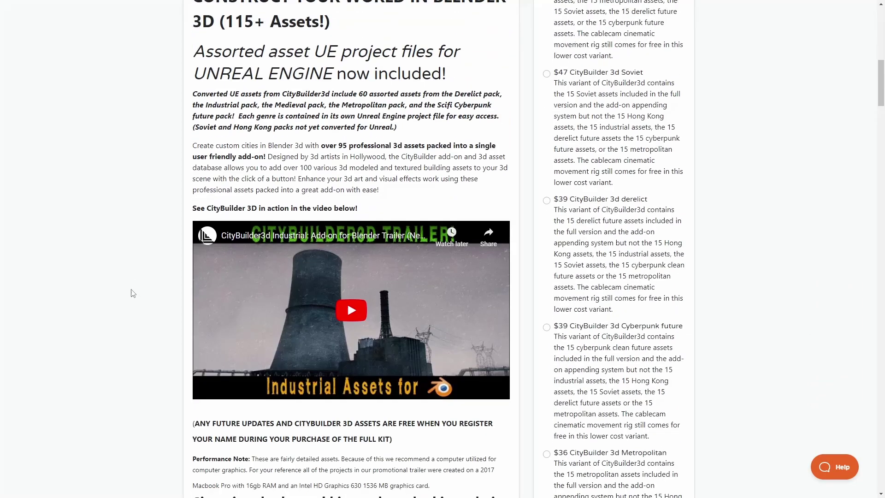
scroll(136, 289, "down", 10)
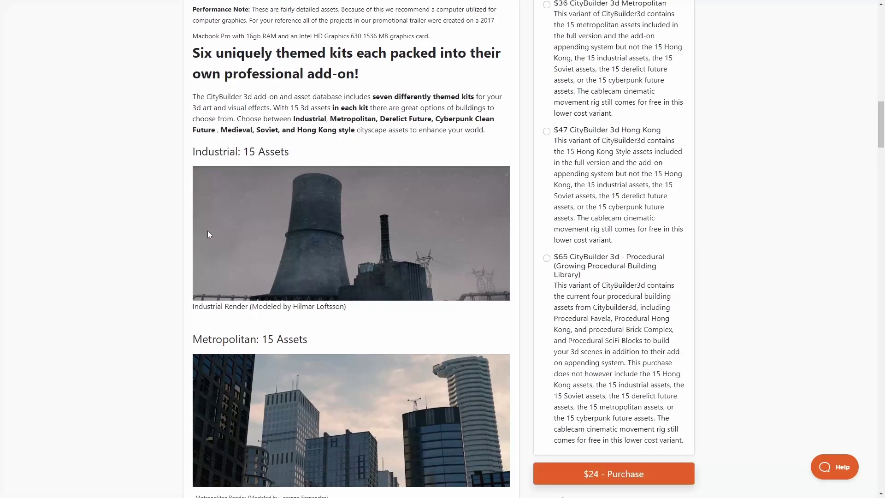
scroll(227, 257, "down", 10)
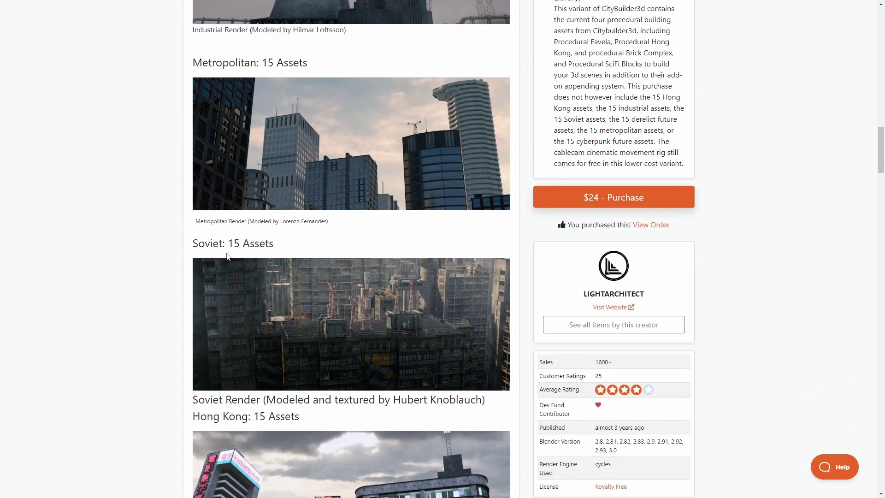
scroll(228, 198, "down", 7)
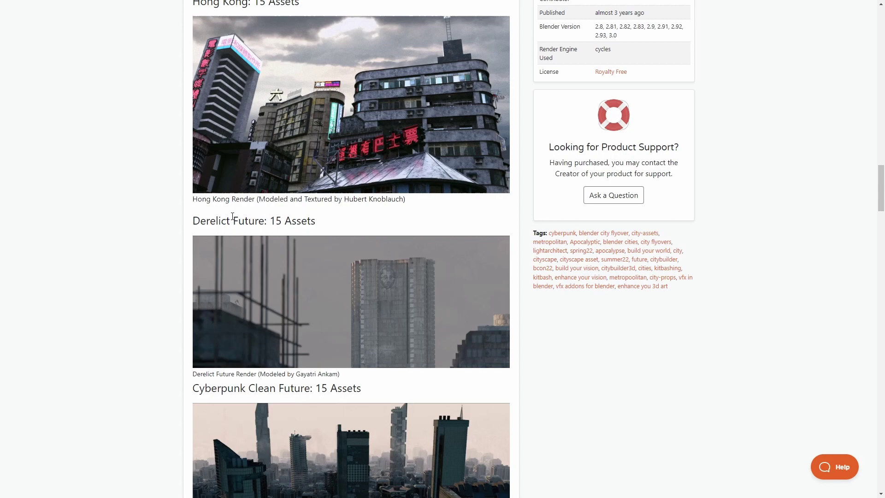
scroll(251, 251, "down", 4)
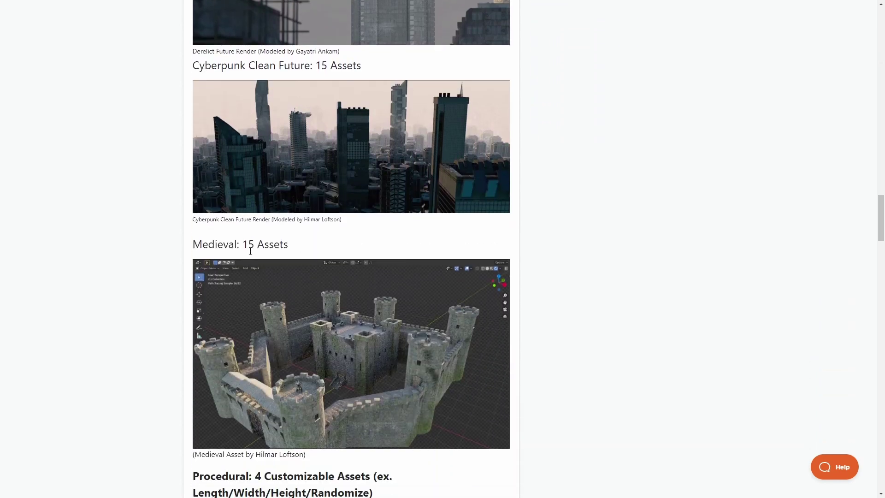
scroll(367, 305, "down", 12)
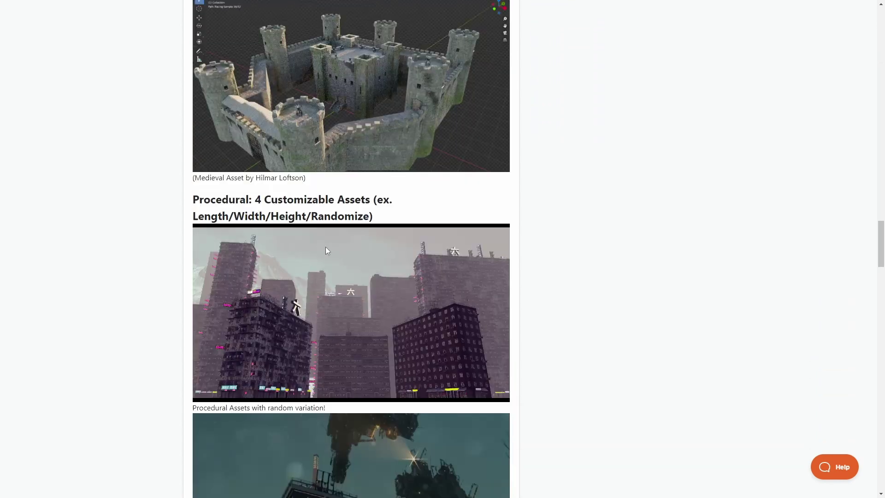
scroll(248, 313, "down", 5)
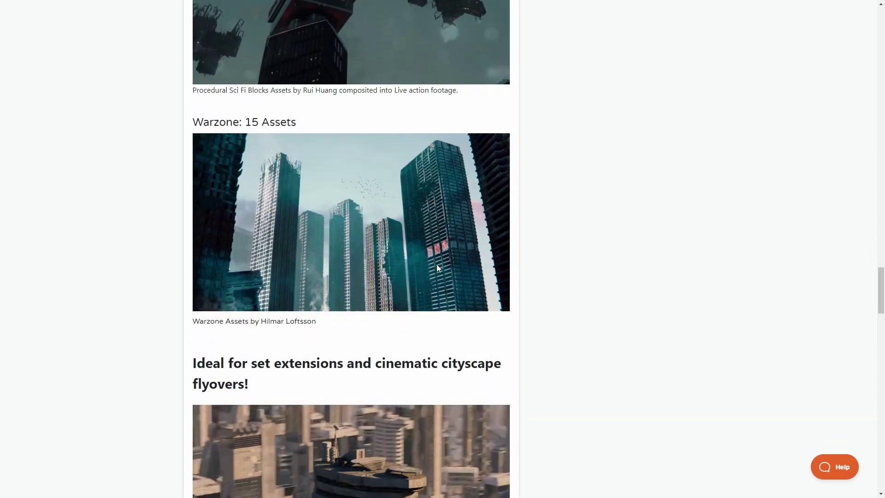
middle_click(519, 267)
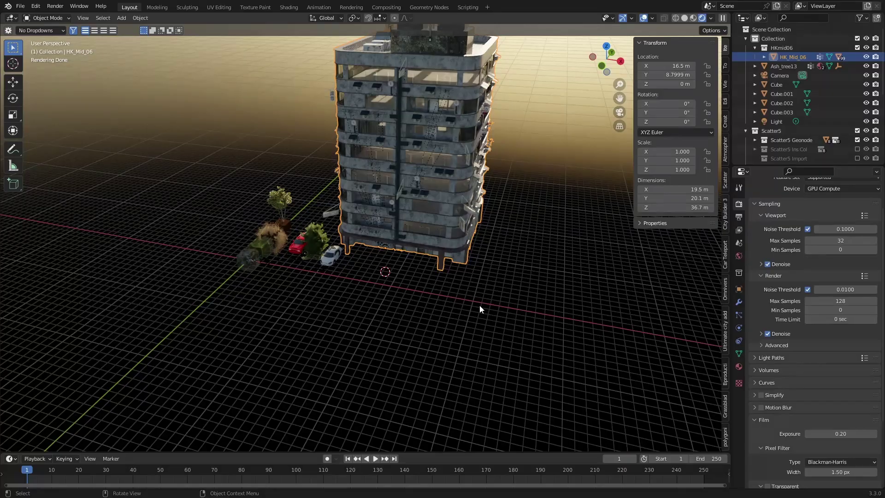
Step: Switch the workspace filter to HardSurface and add a cube in front of the building, scaled up to about 8.9 m per side
key("alt+w")
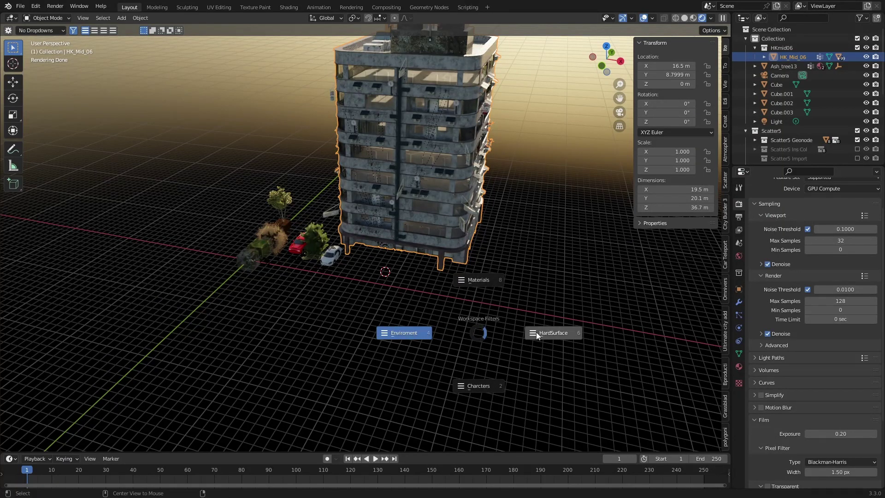
left_click(554, 332)
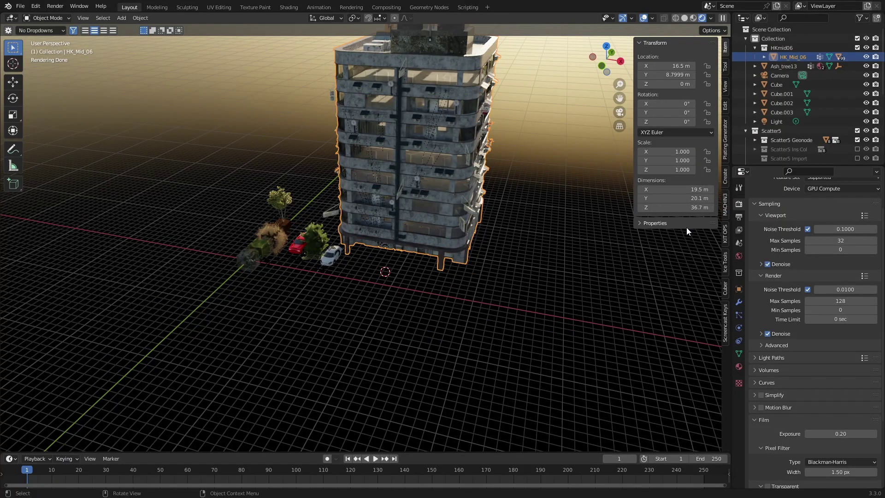
key("shift+a")
mouse_move(351, 315)
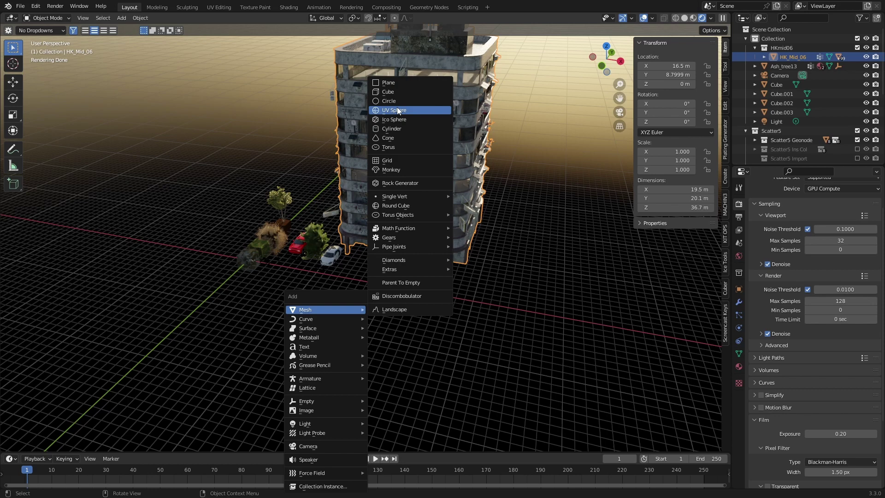
left_click(389, 92)
key("s")
left_click(434, 331)
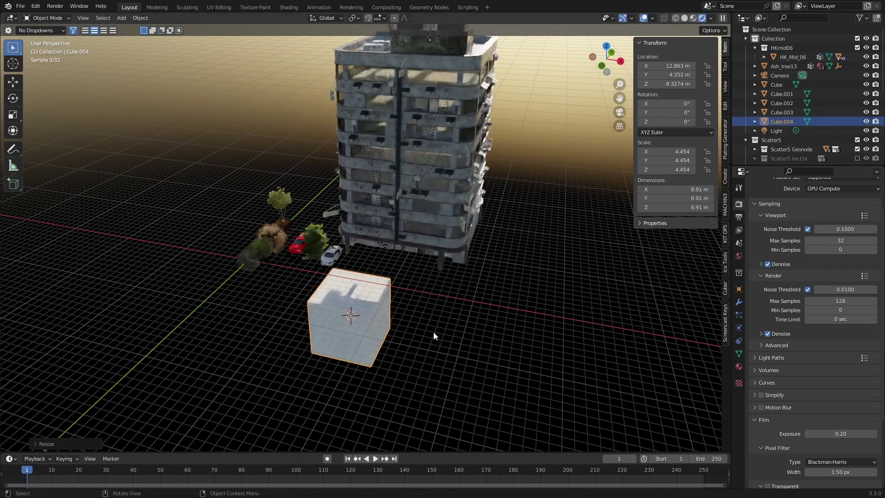
Step: Subdivide all faces of the new cube into a fine grid in Edit Mode, then return to Object Mode
key("Tab")
right_click(360, 272)
left_click(360, 273)
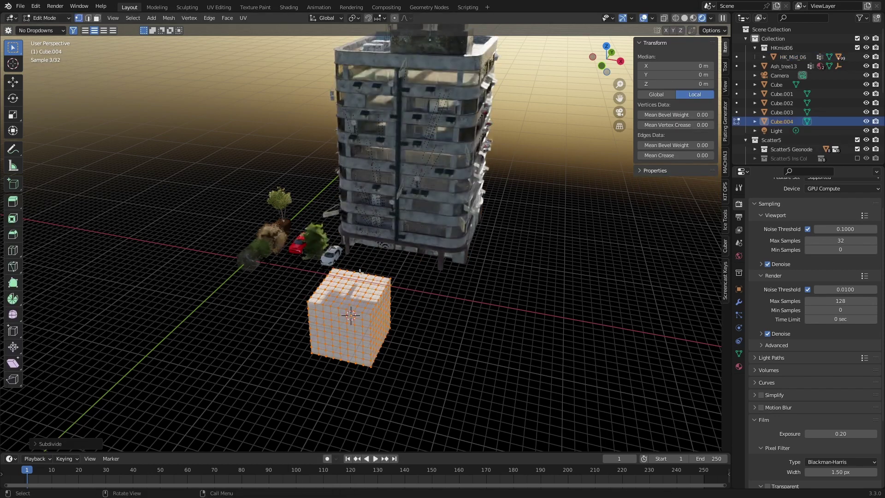
key("Tab")
scroll(356, 327, "up", 5)
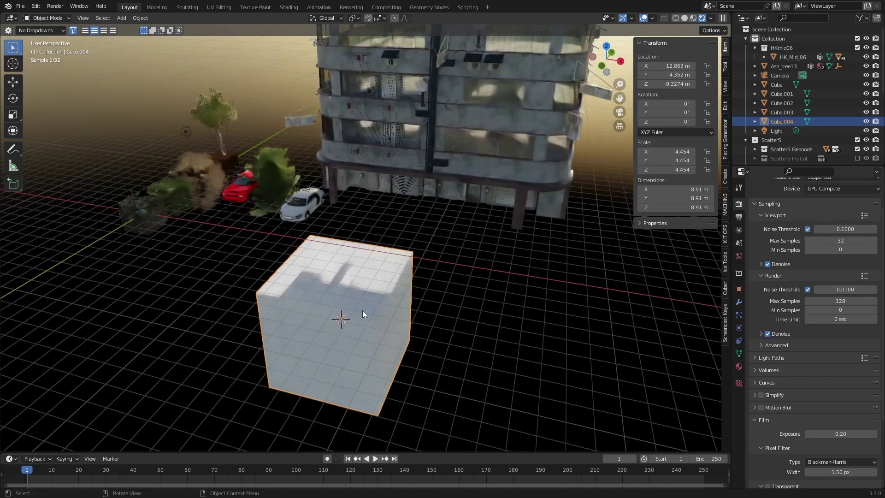
Step: Duplicate the subdivided cube, place the copy beside it, and select the original cube again
key("shift+d")
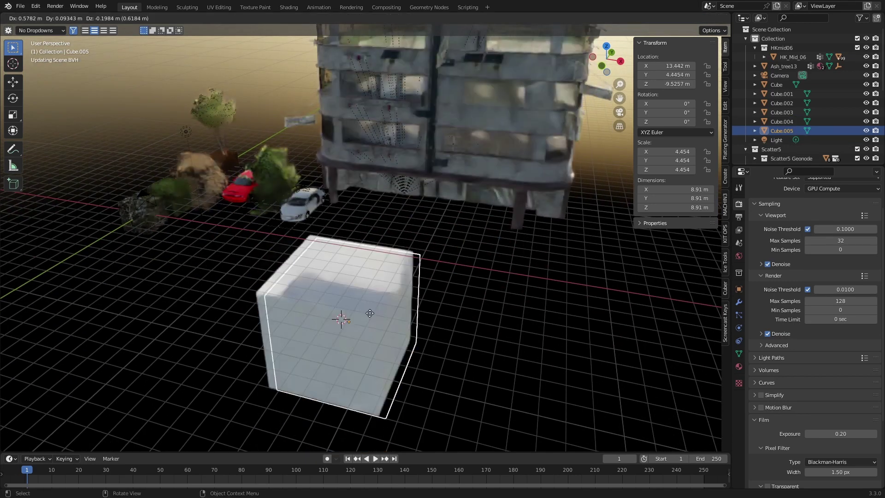
left_click(522, 341)
left_click(367, 323)
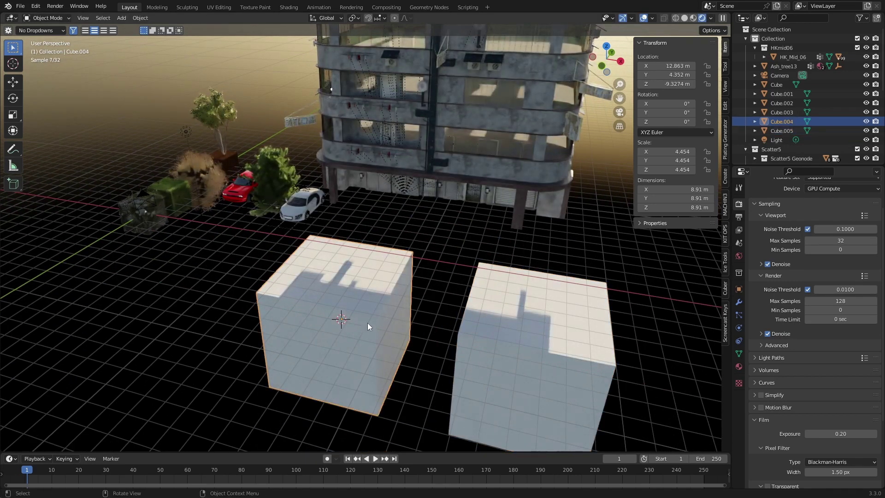
Step: Switch the viewport to solid shading and view the two cubes up close
left_click(685, 18)
middle_click_drag(417, 218, 407, 212)
scroll(418, 217, "up", 1)
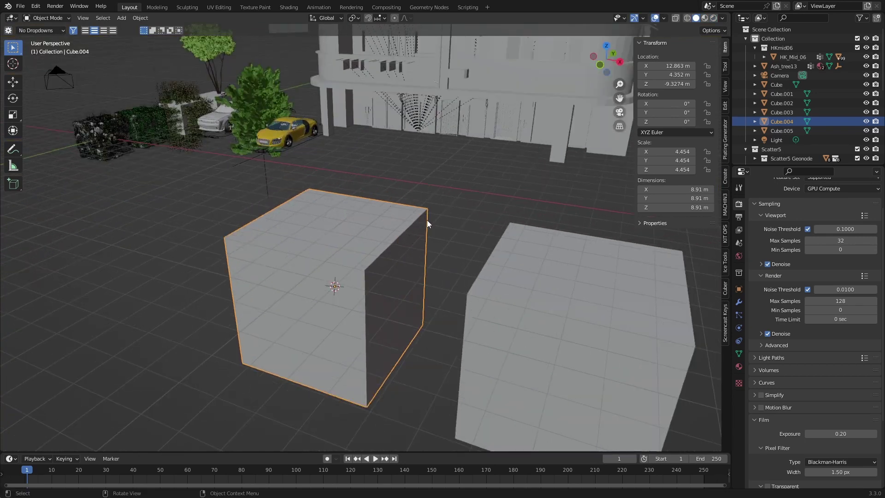
Step: Generate plates on the selected subdivided cube with Plating Generator
left_click(725, 140)
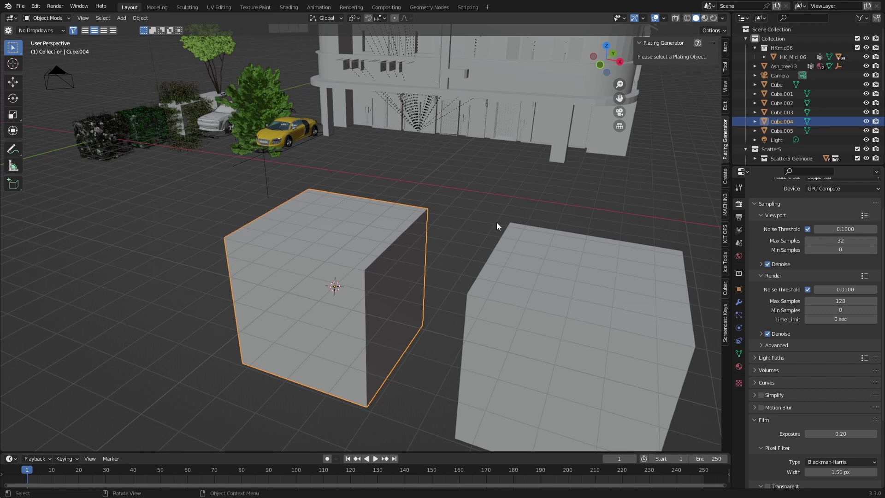
key("F3")
type("plat")
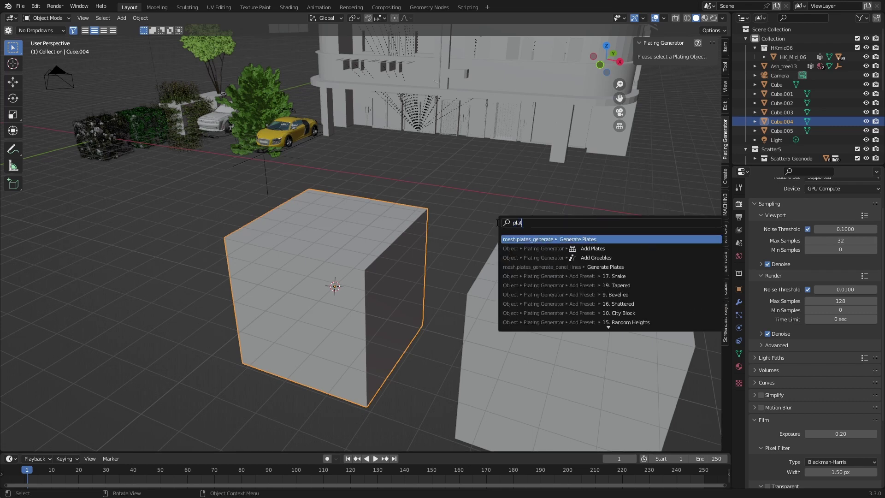
left_click(573, 239)
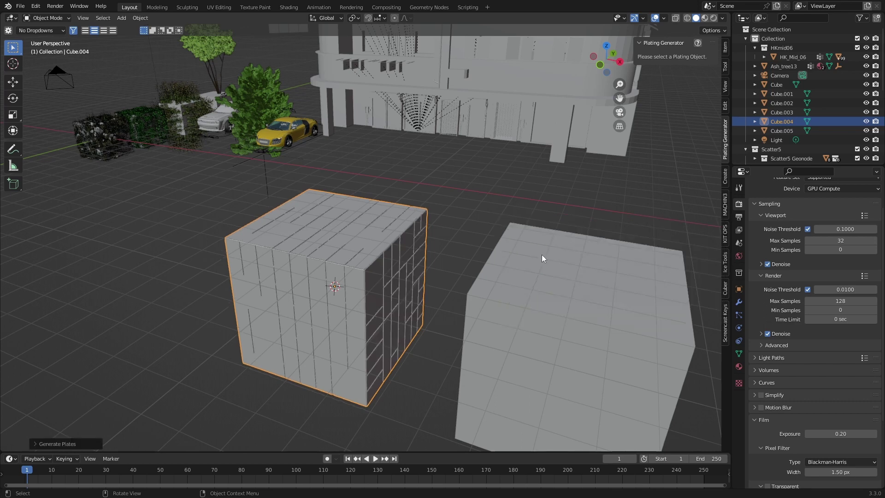
Step: Set the generated plates' maximum height to 0.02, after trying a height of 2
left_click(42, 444)
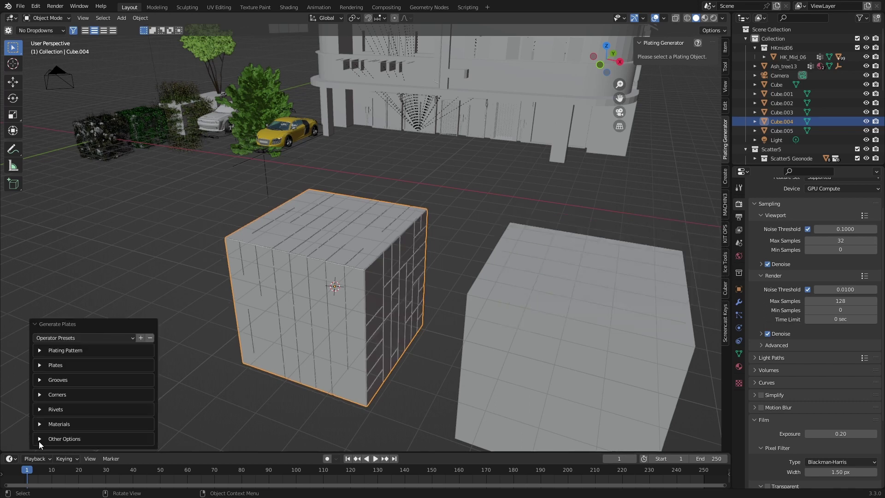
left_click(41, 351)
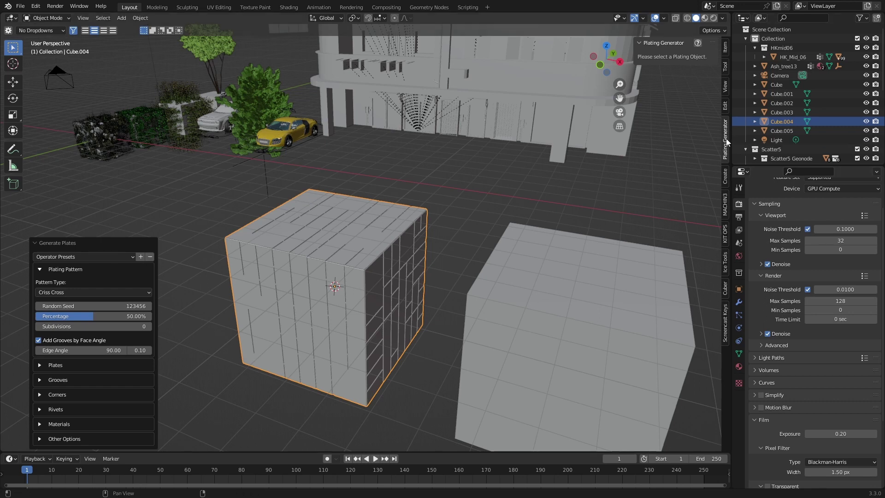
left_click(92, 364)
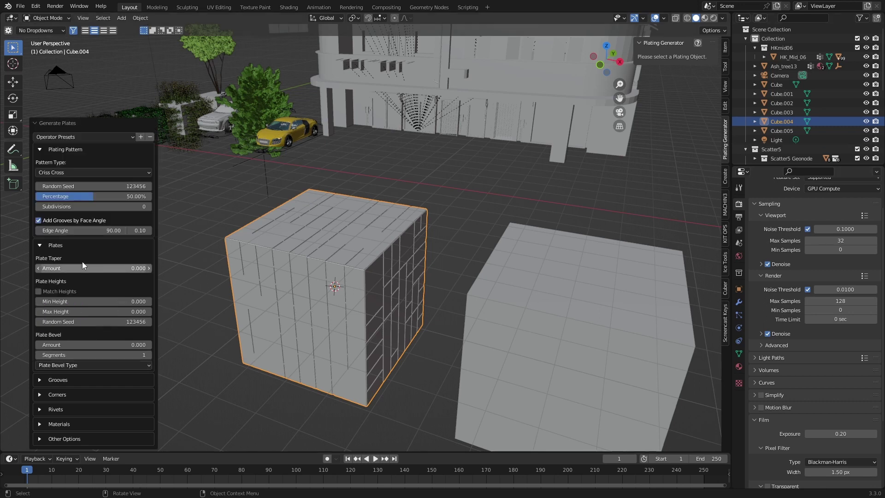
left_click(85, 312)
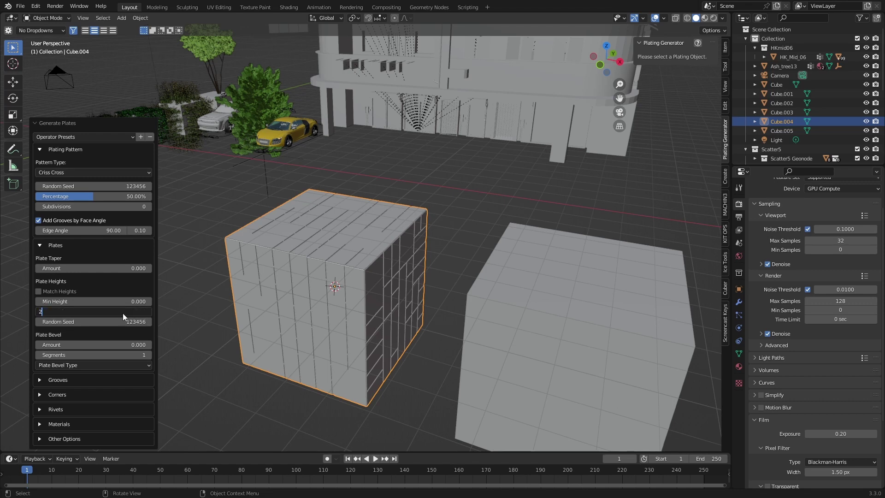
type("2")
key("Return")
left_click(124, 313)
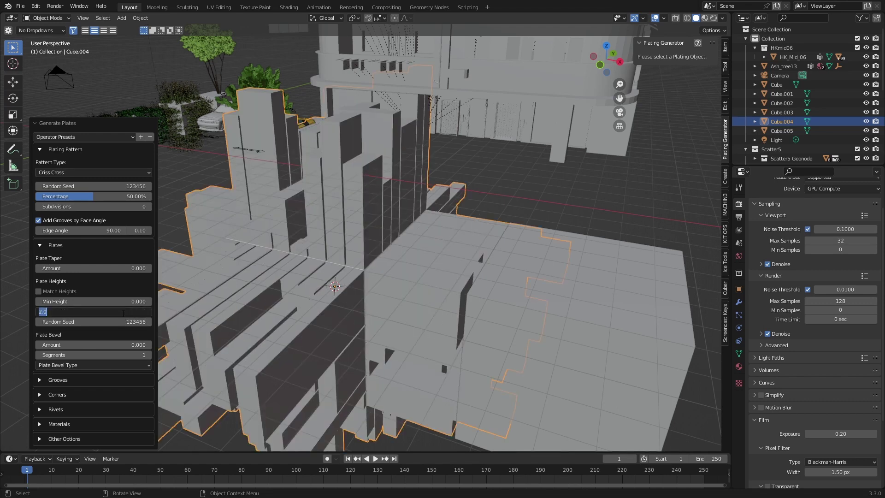
key("BackSpace")
type(".02")
key("Return")
Step: Set the Criss Cross plating pattern's percentage to 20% and inspect the plated cube from several sides
left_click(96, 197)
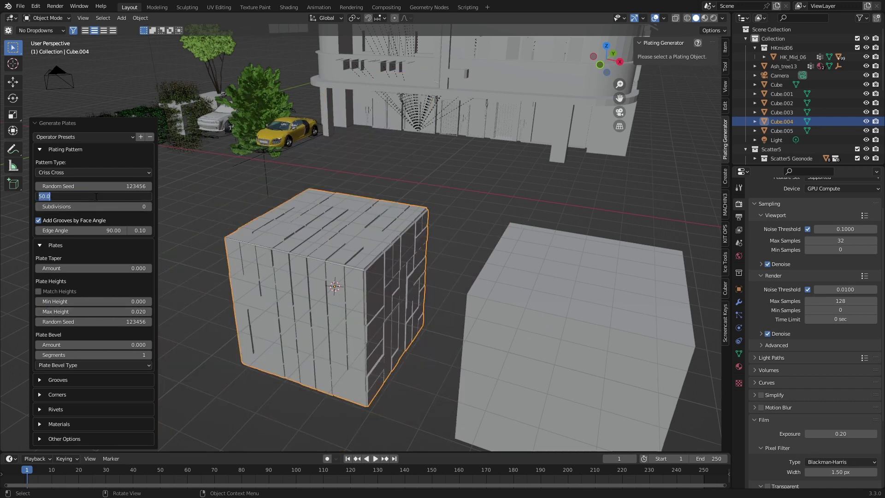
type("20")
key("Return")
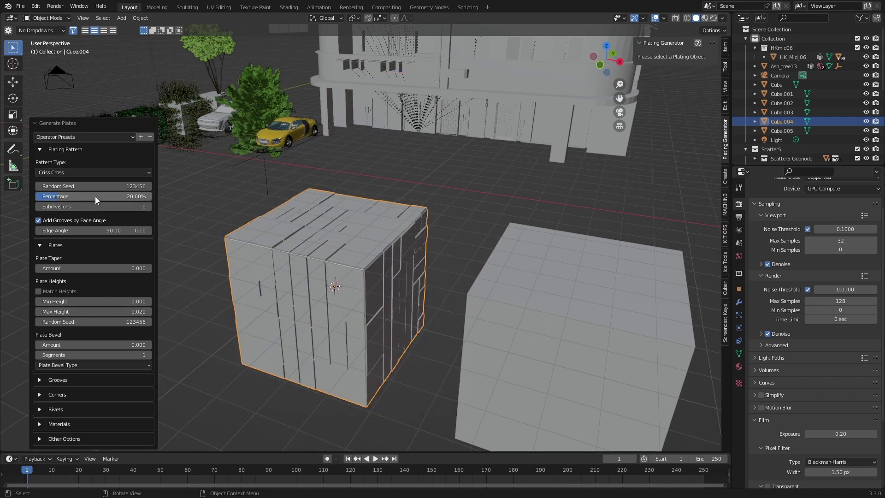
scroll(221, 305, "up", 3)
middle_click_drag(232, 317, 257, 295)
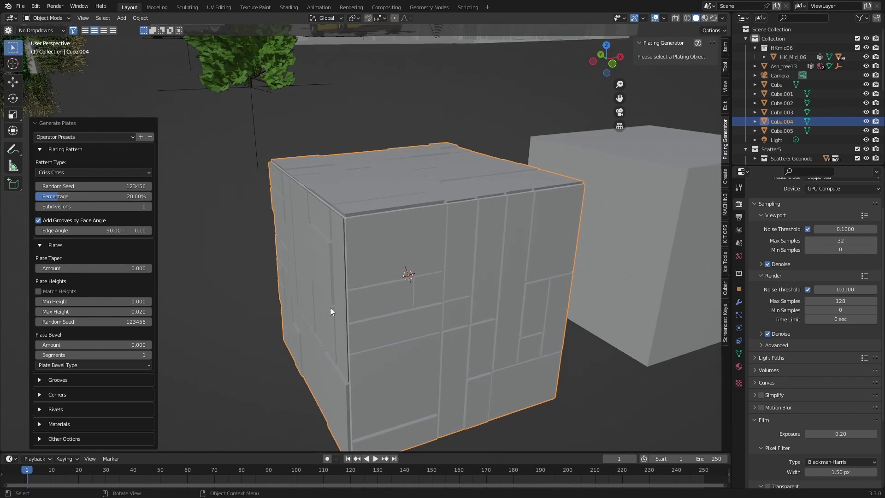
middle_click_drag(330, 308, 309, 313)
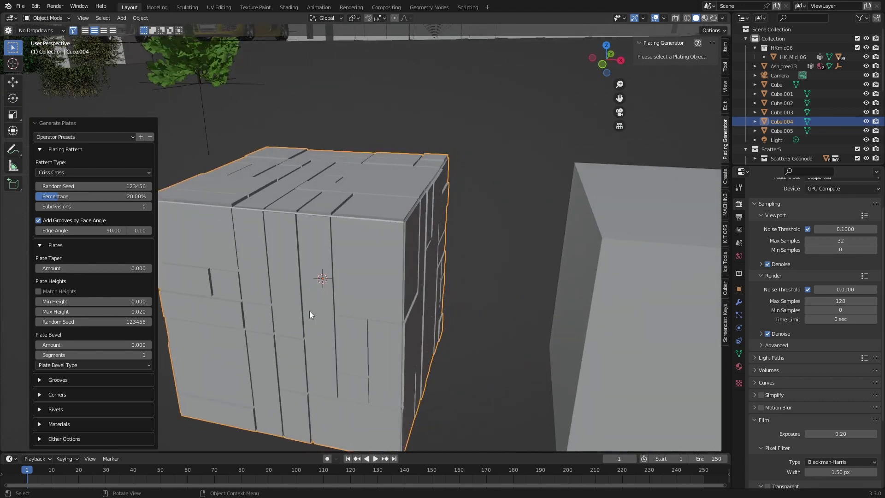
middle_click_drag(437, 329, 336, 319, "shift")
Step: Select the plain cube beside the plated one and bring it fully into view
left_click(546, 322)
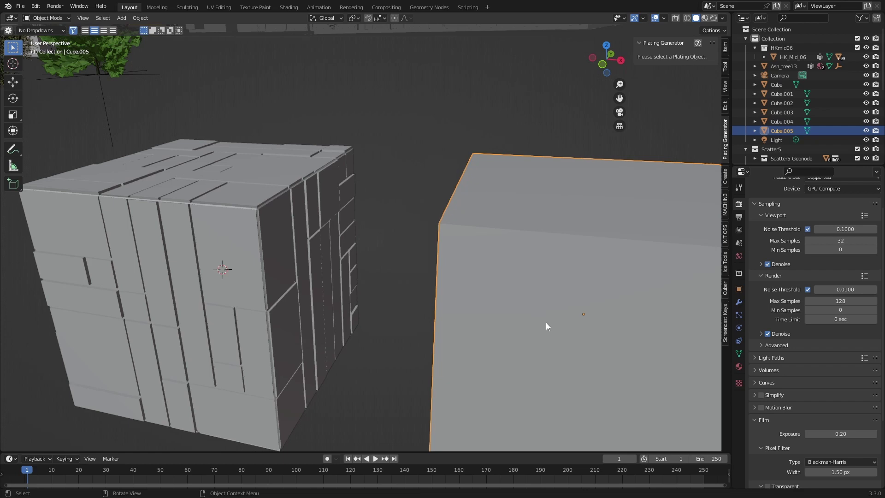
scroll(546, 322, "down", 3)
middle_click_drag(546, 322, 509, 286)
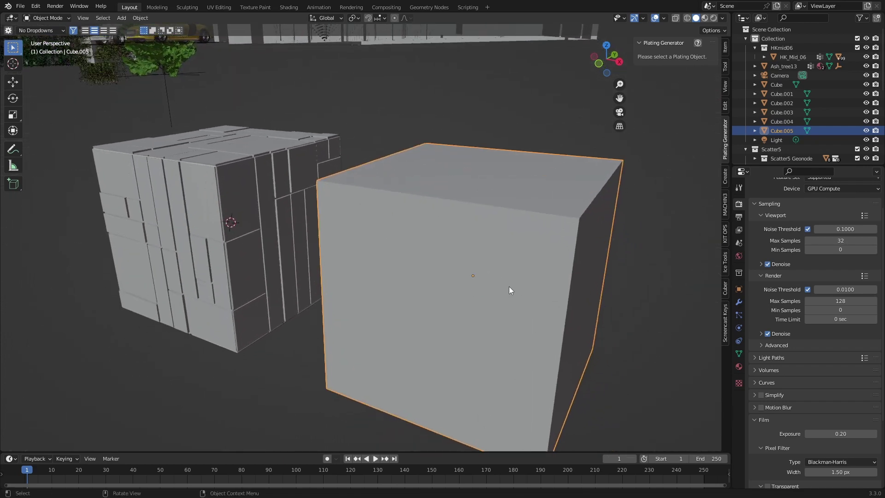
Step: Try Random Panels on the plain cube with one subdivision cut and a different panel size
key("shift")
key("shift+q")
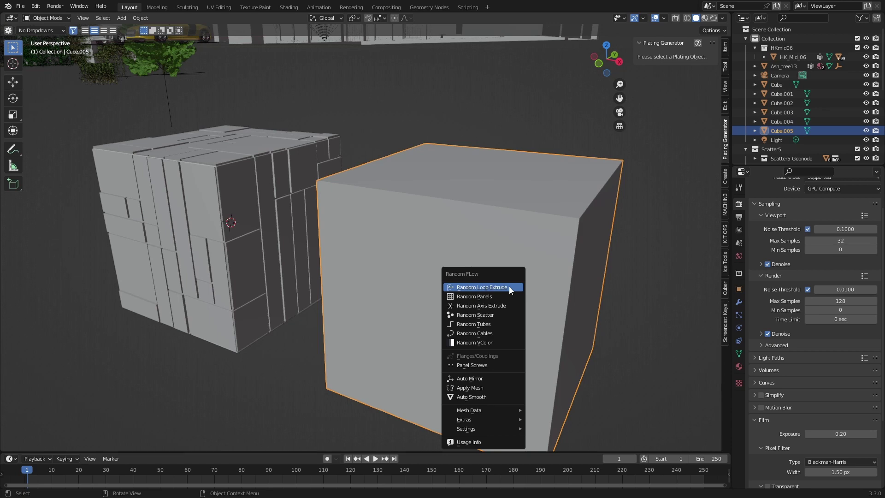
left_click(505, 295)
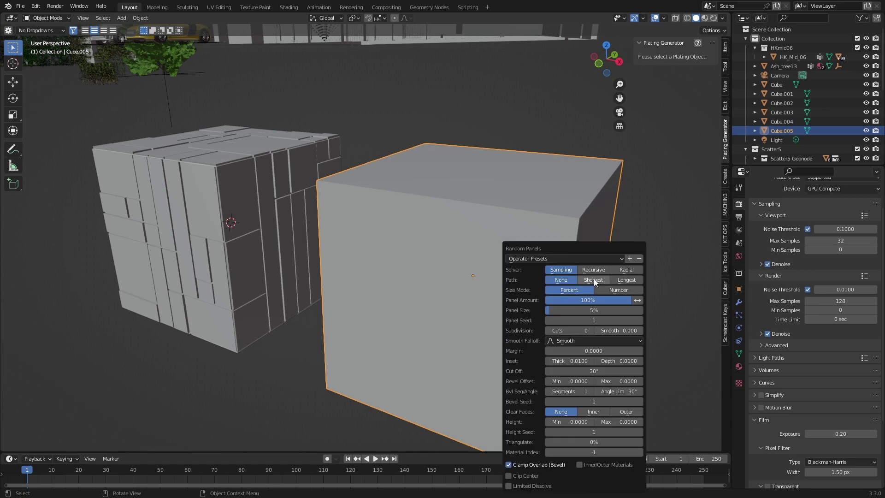
left_click_drag(589, 250, 222, 180)
left_click(223, 260)
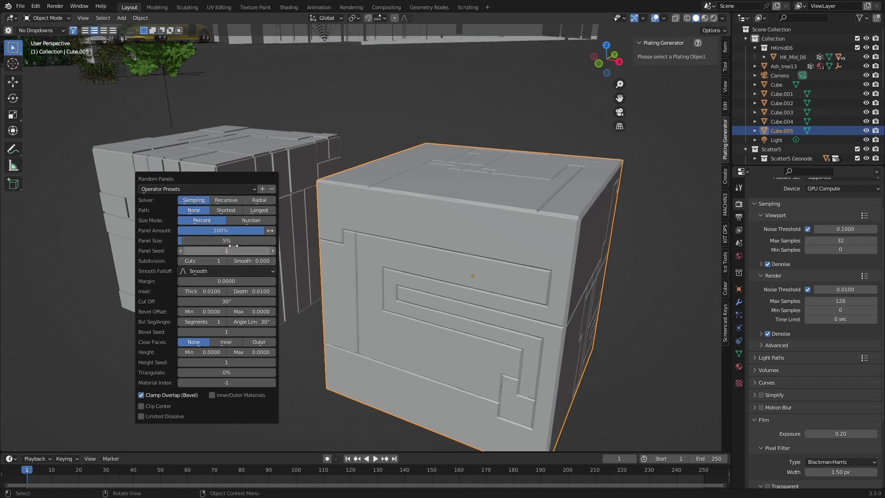
left_click_drag(225, 241, 249, 240)
left_click_drag(194, 240, 184, 241)
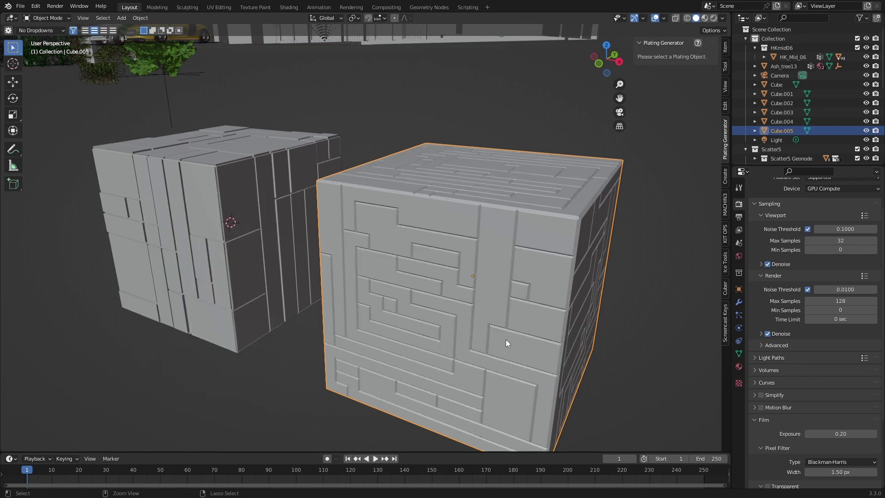
key("ctrl+z")
Step: Run Random Loop Extrude on the plain cube with loops 1, 2 and 3 enabled
key("shift+alt+e")
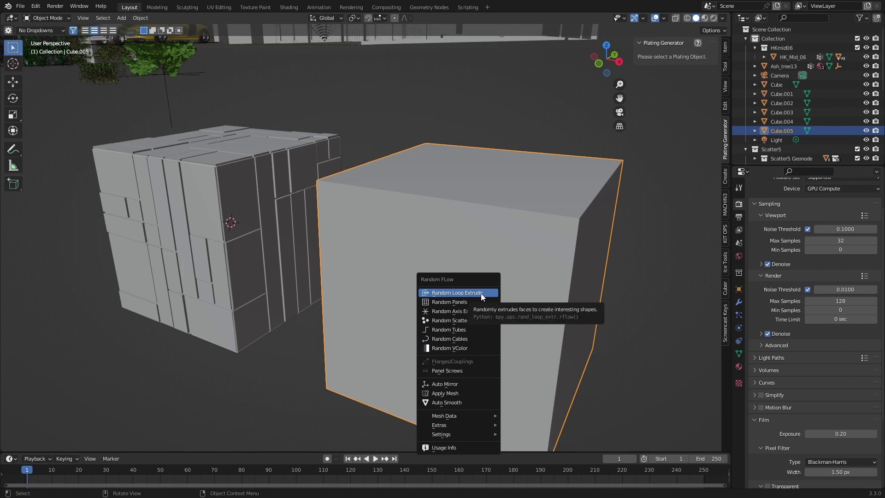
left_click(480, 293)
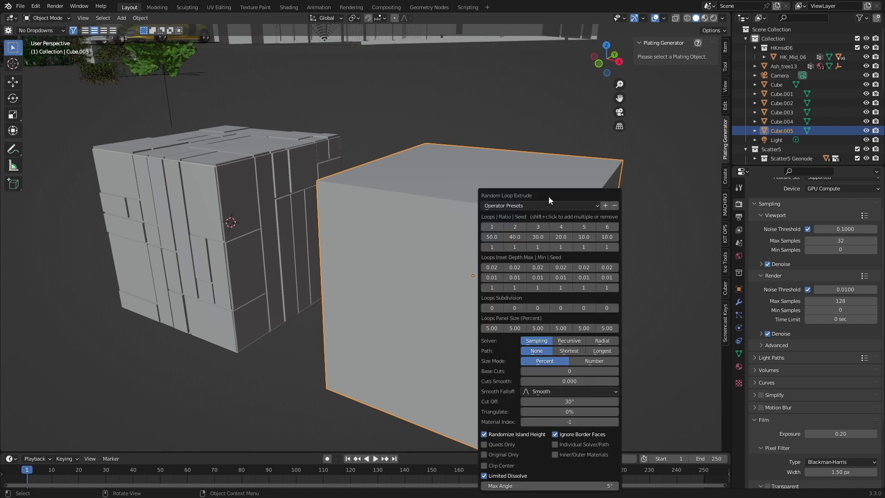
left_click_drag(549, 197, 155, 151)
left_click(105, 184)
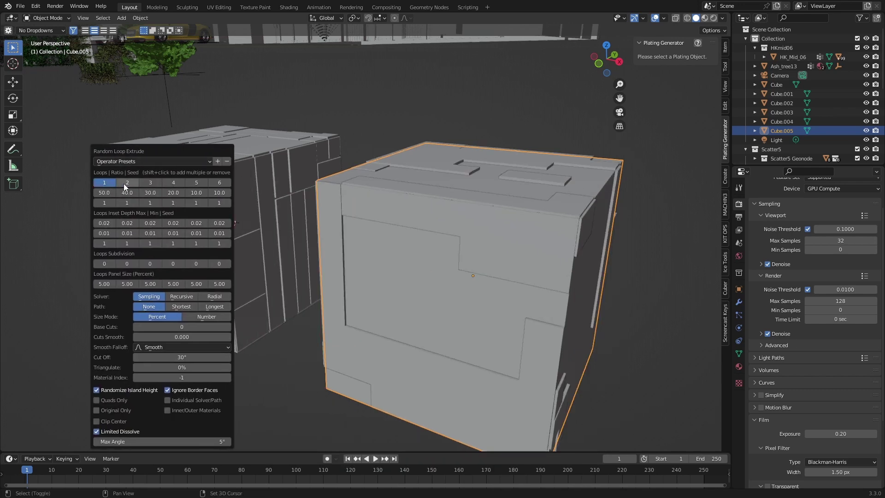
left_click(126, 183, "shift")
left_click(145, 183, "shift")
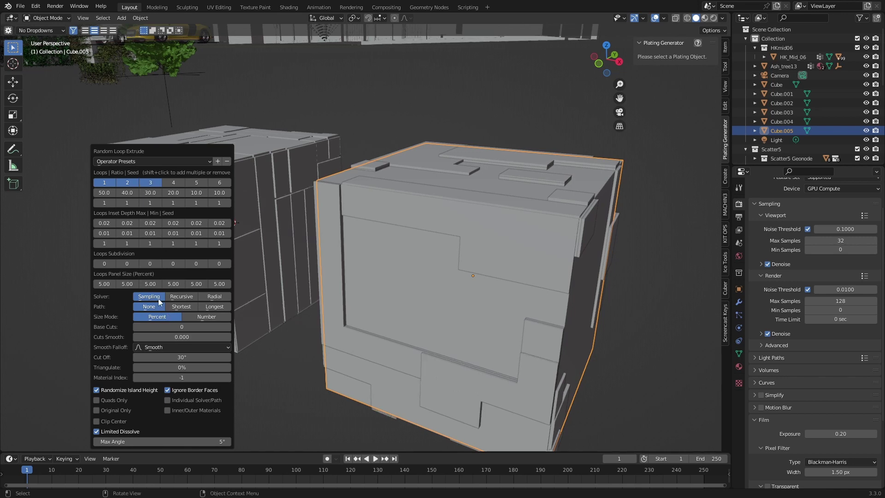
Step: Set the first loop's ratio and inset depth seeds to 2, its subdivision to 1, and the base cuts to 1
left_click(113, 264)
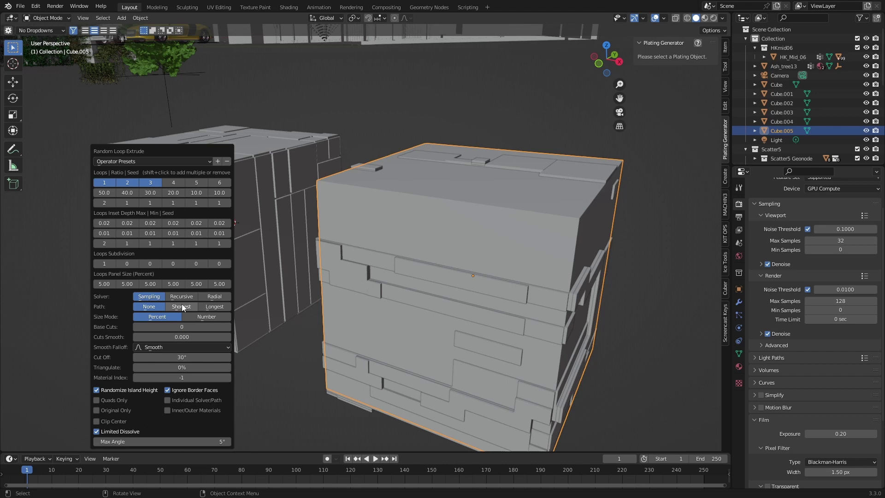
left_click(228, 328)
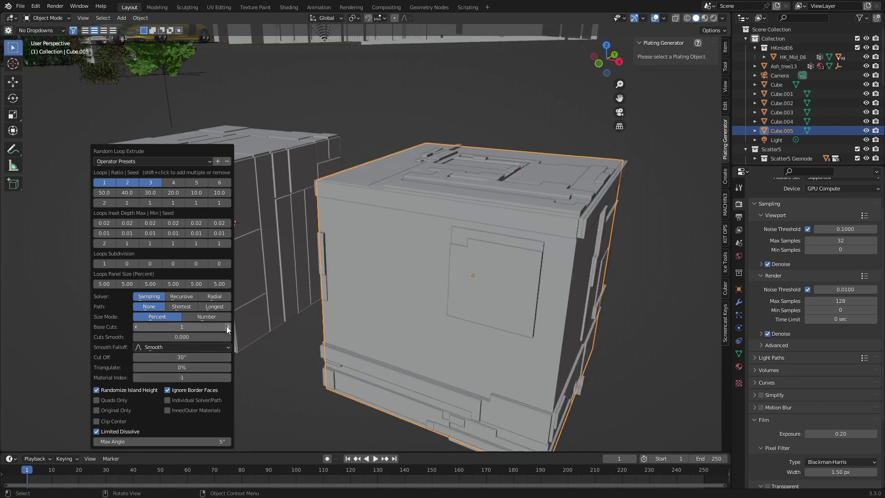
middle_click_drag(472, 298, 483, 245)
scroll(402, 273, "down", 2)
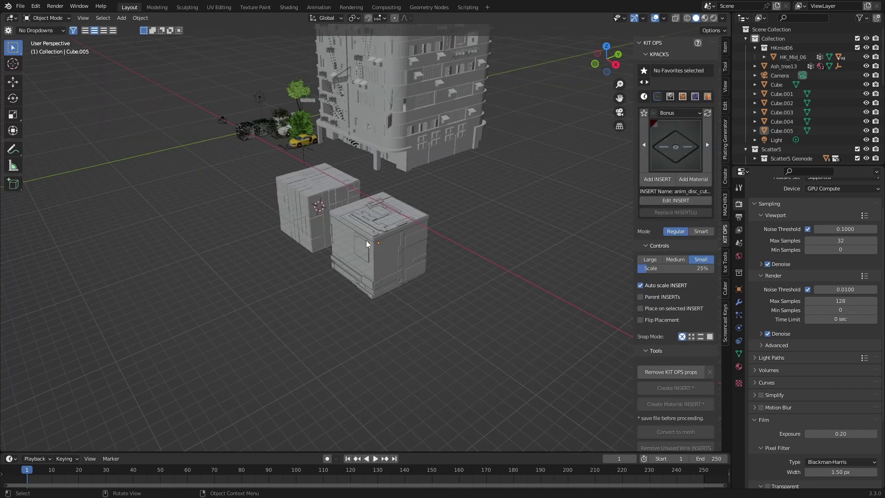
Step: Open the KIT OPS tools and check the separate objects making up the loop-extruded and plated cubes
left_click(374, 239)
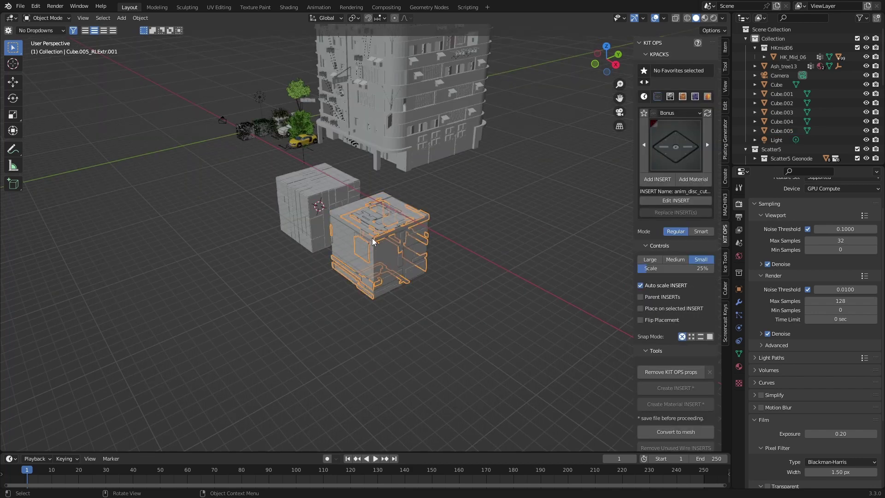
left_click(372, 238)
middle_click_drag(540, 285, 429, 309)
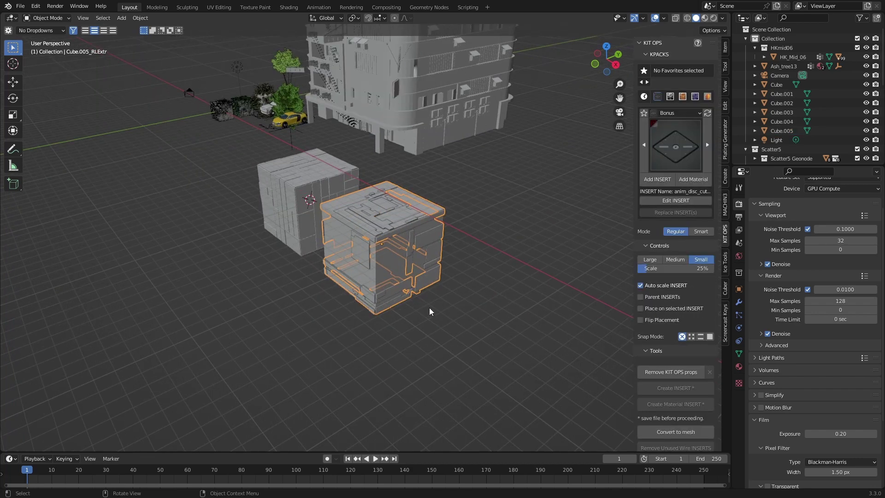
left_click(302, 206)
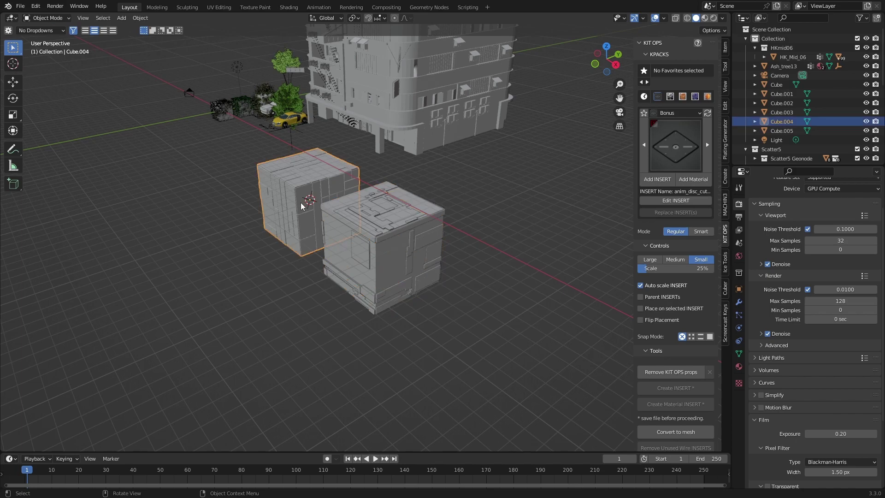
Step: Add a cube at the 3D cursor and raise it about 11 m along Z above the plated cube
key("shift+a")
left_click(347, 218)
key("g")
key("z")
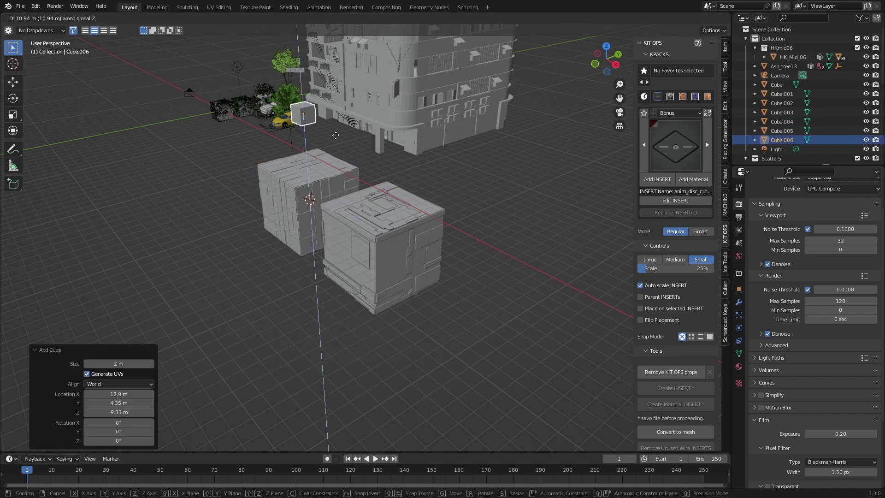
left_click(335, 135)
Step: Scale up the new cube and move it horizontally about 2.46 m in X and -17.63 m in Y
key("s")
left_click(450, 199)
middle_click_drag(375, 158, 447, 225, "shift")
key("g")
key("shift+z")
left_click(325, 250)
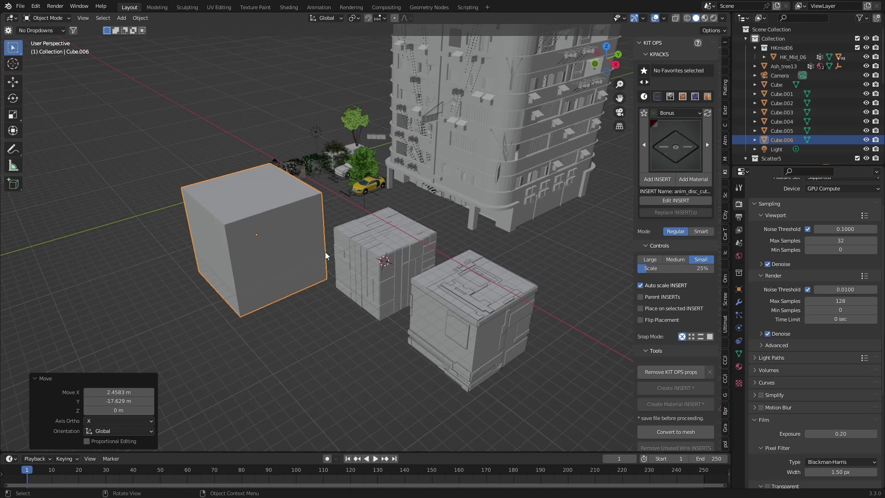
Step: Choose the circulartankcert INSERT from the MA-Cutters-Medium pack in KIT OPS
left_click(680, 113)
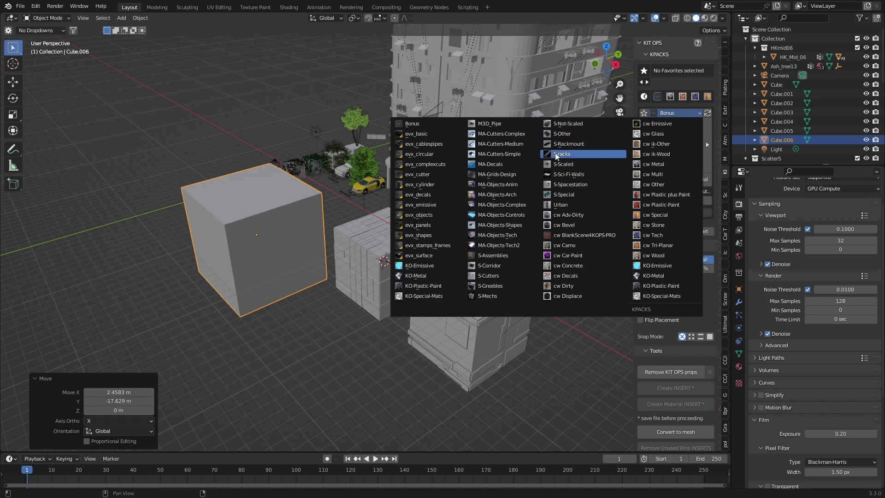
left_click(520, 150)
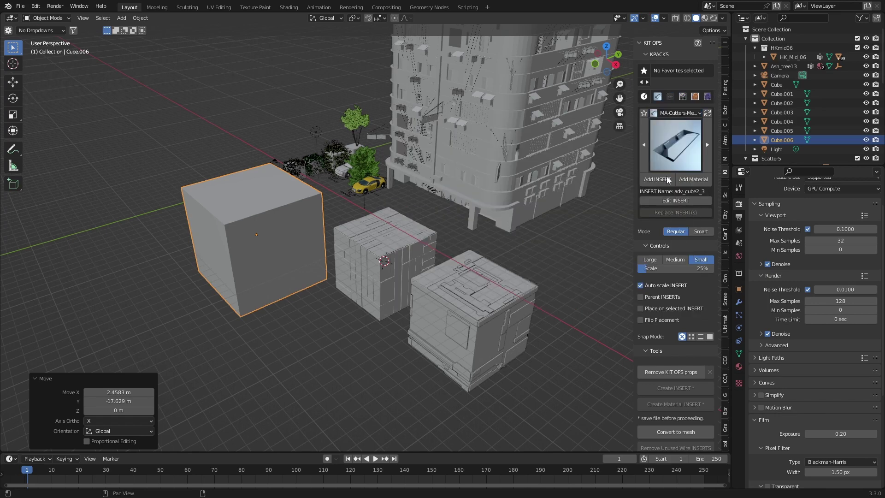
left_click(662, 148)
left_click(488, 371)
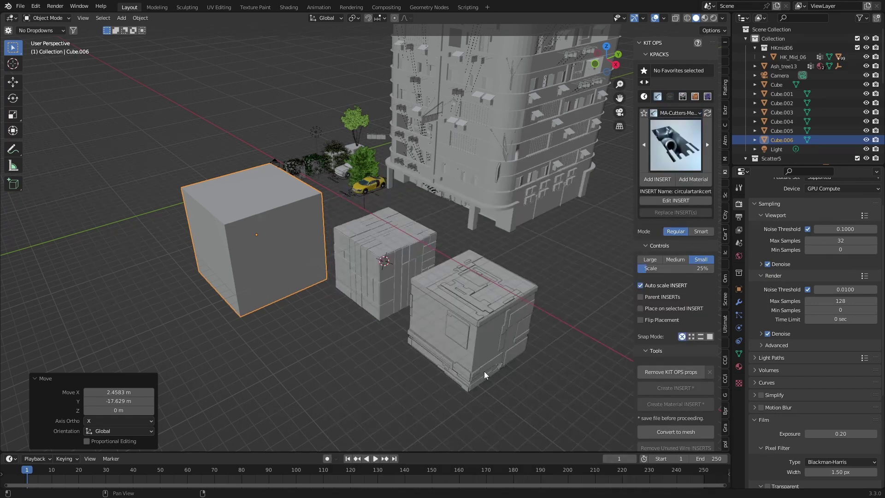
Step: Add the circulartankcert INSERT to a side face of the new cube and scale it up
left_click(657, 181)
left_click(276, 254)
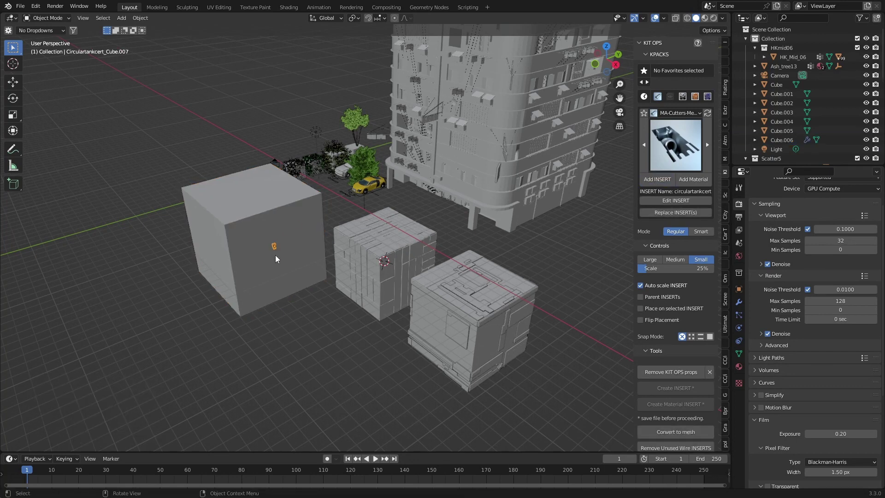
key("s")
left_click(530, 351)
right_click(302, 282)
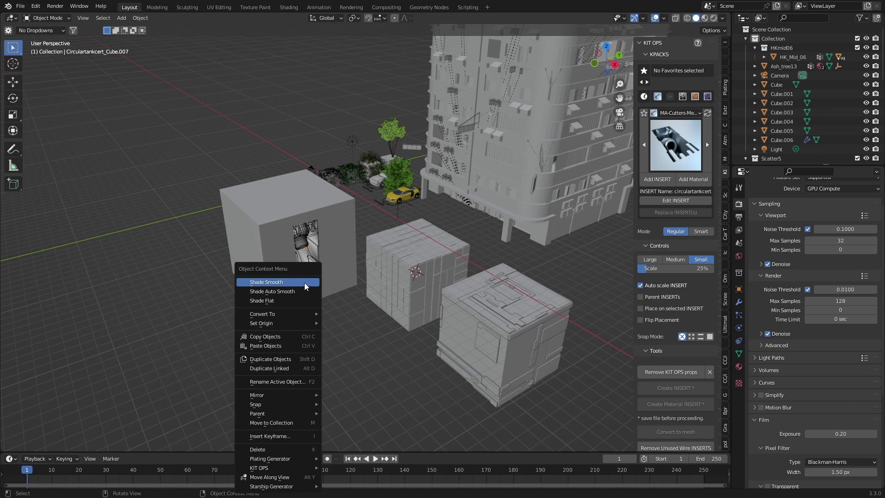
Step: Apply Shade Auto Smooth to the selected circulartankcert INSERT on the new cube
left_click(290, 291)
middle_click_drag(310, 272, 347, 302, "shift")
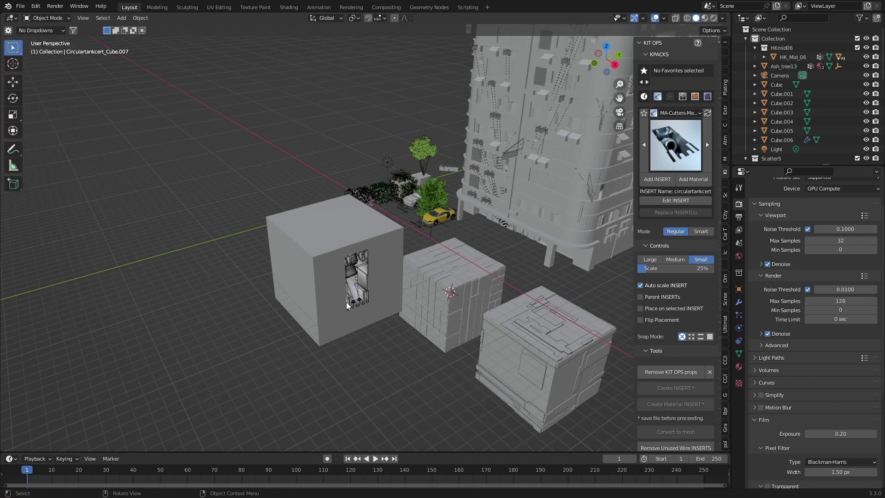
scroll(346, 302, "up", 5)
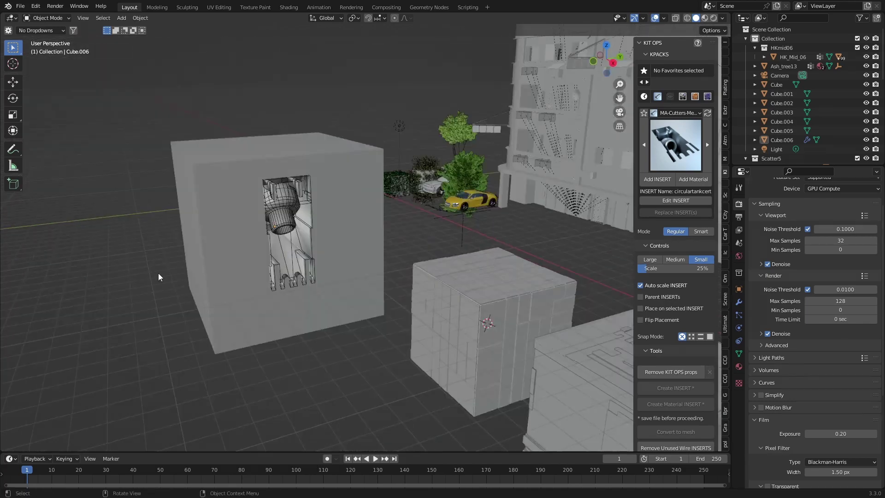
middle_click_drag(159, 277, 185, 273)
Step: Choose the gn_trighole INSERT in KIT OPS and add it to the cube's adjacent blank side face
left_click(676, 145)
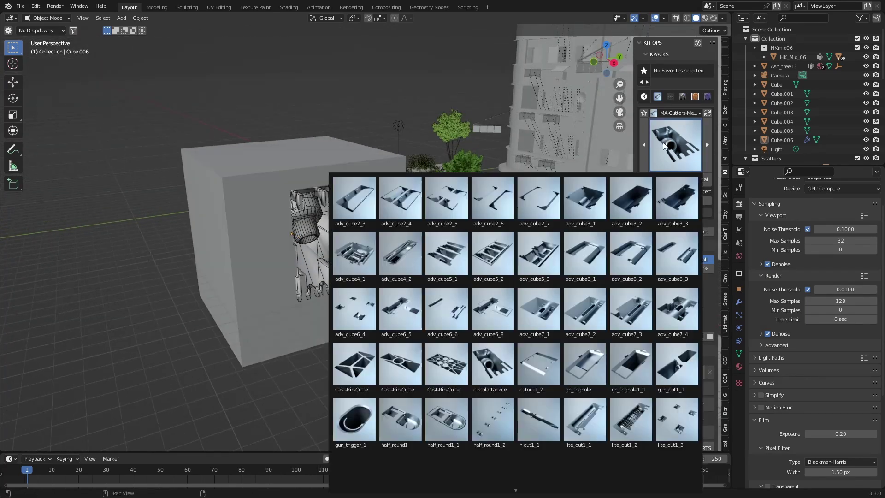
left_click(580, 370)
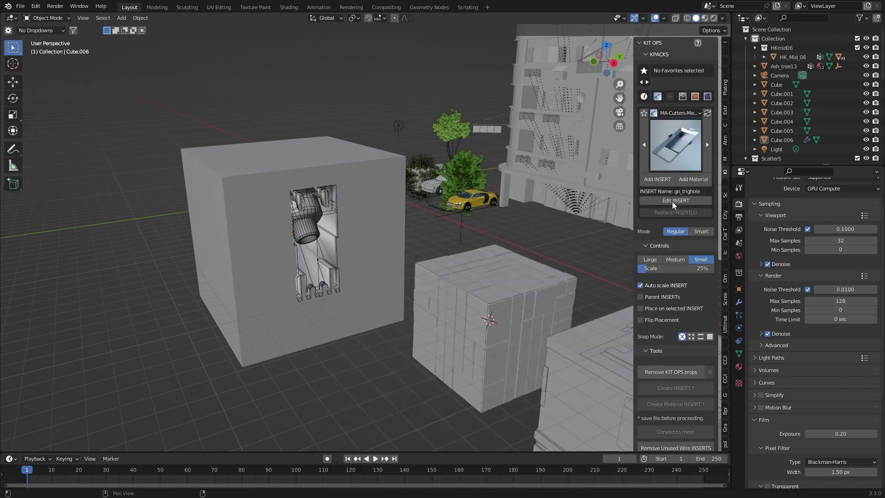
middle_click_drag(402, 254, 457, 239)
left_click(456, 220)
scroll(483, 230, "down", 3)
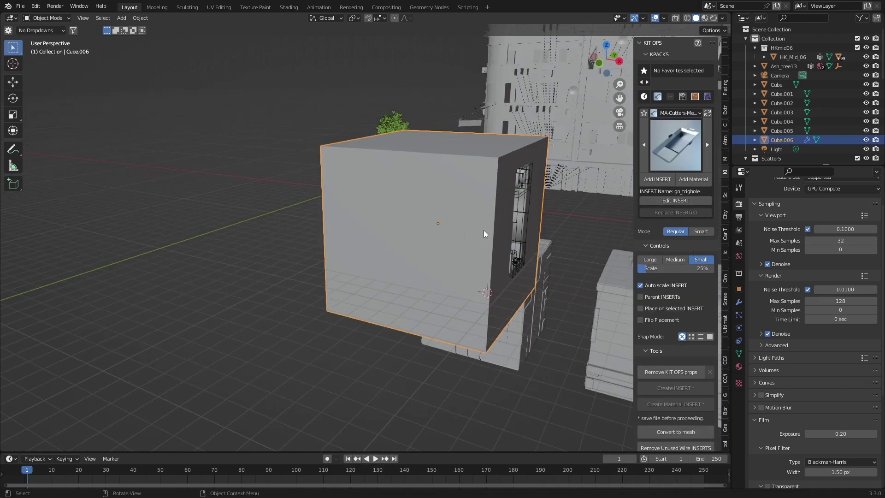
left_click(657, 180)
left_click(444, 227)
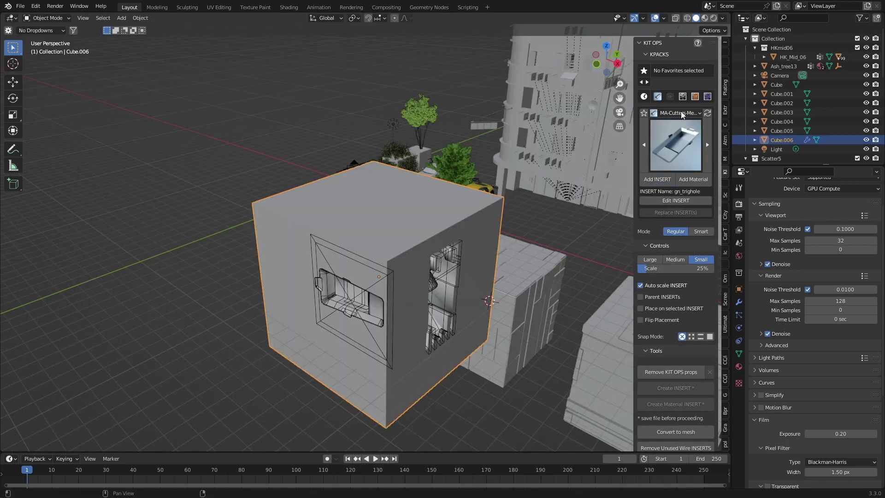
Step: Choose the c_double INSERT from the MA-Objects-Tech pack and add it to the cube's upper face
left_click(681, 113)
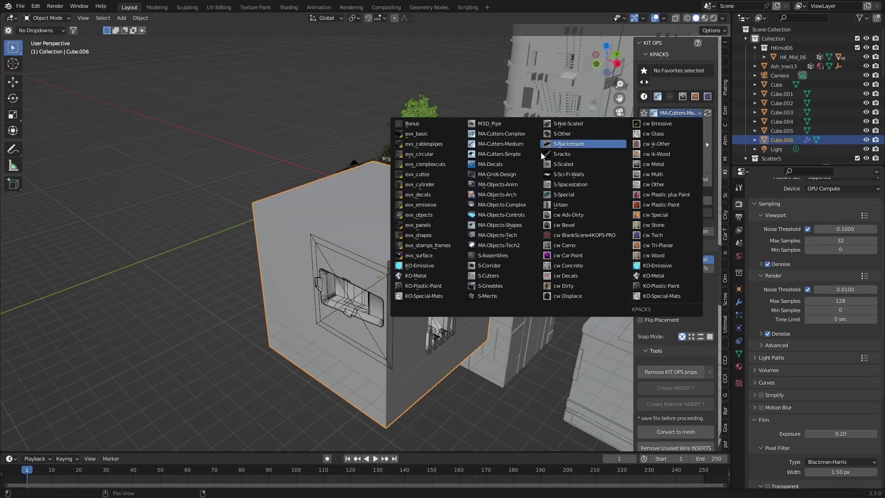
left_click(510, 236)
left_click(681, 153)
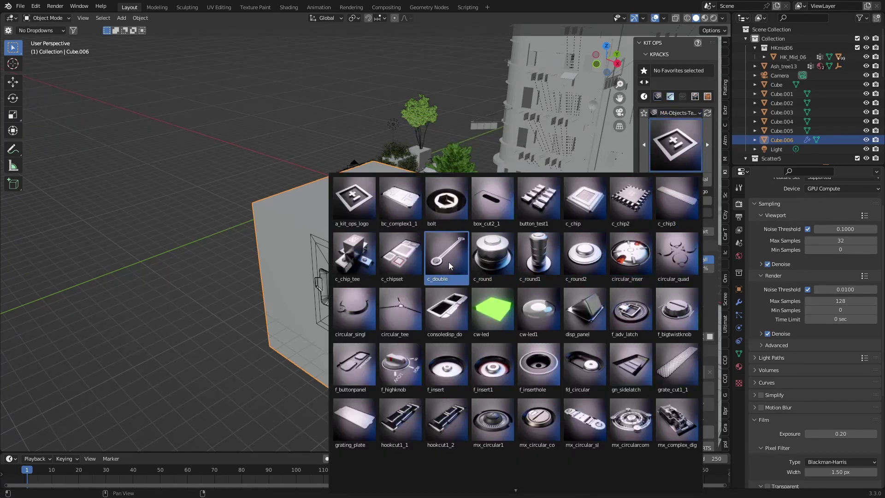
left_click(439, 255)
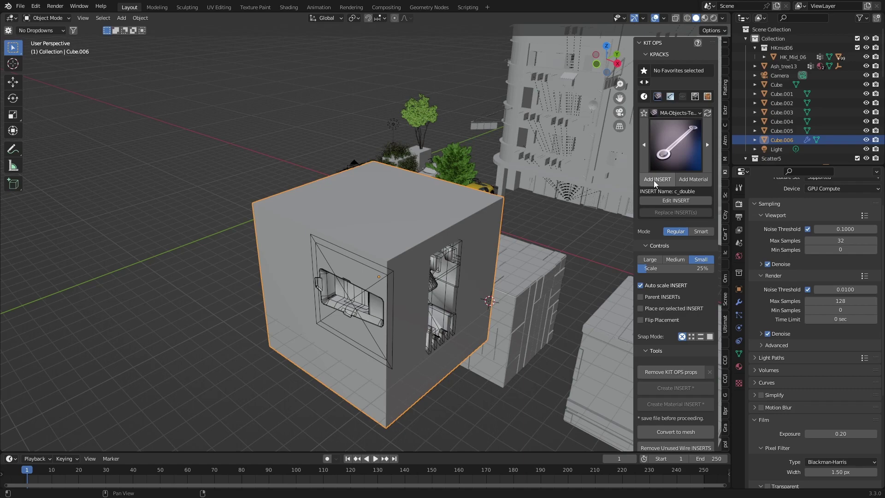
left_click(642, 179)
left_click(382, 233)
Step: Apply the cube's scale and hide the viewport overlays to inspect the INSERTs
key("ctrl+a")
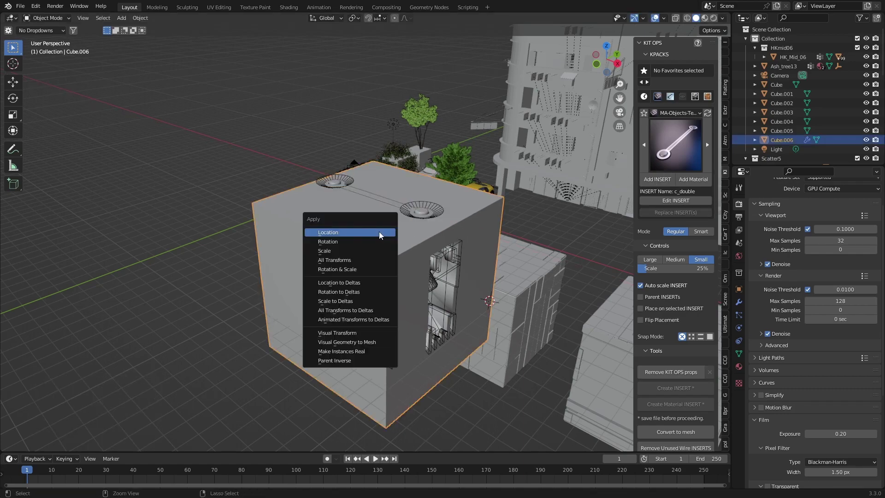
left_click(375, 251)
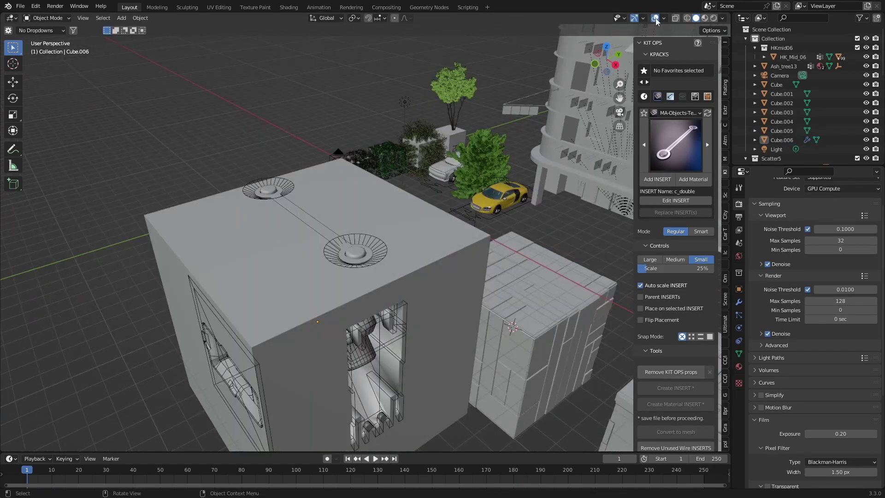
left_click(656, 20)
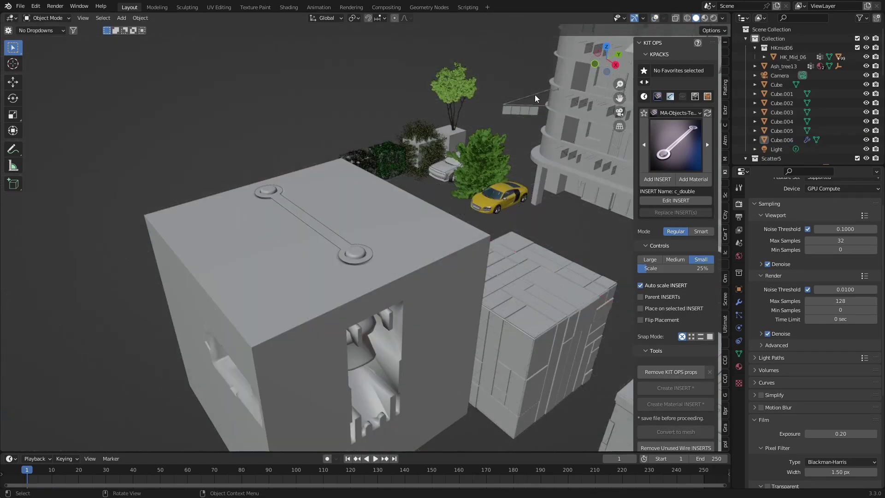
middle_click_drag(278, 166, 280, 148)
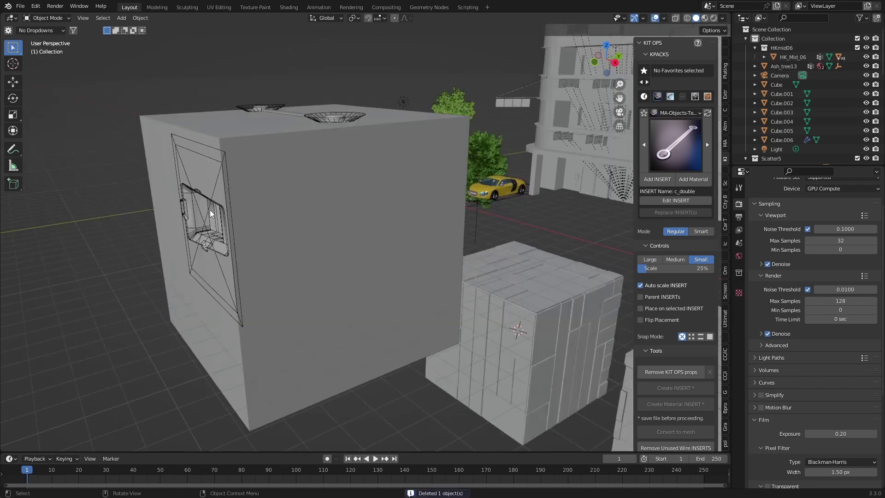
Step: Delete the circulartankcert and gn_trighole INSERTs from the cube's side faces
left_click(209, 214)
key("Delete")
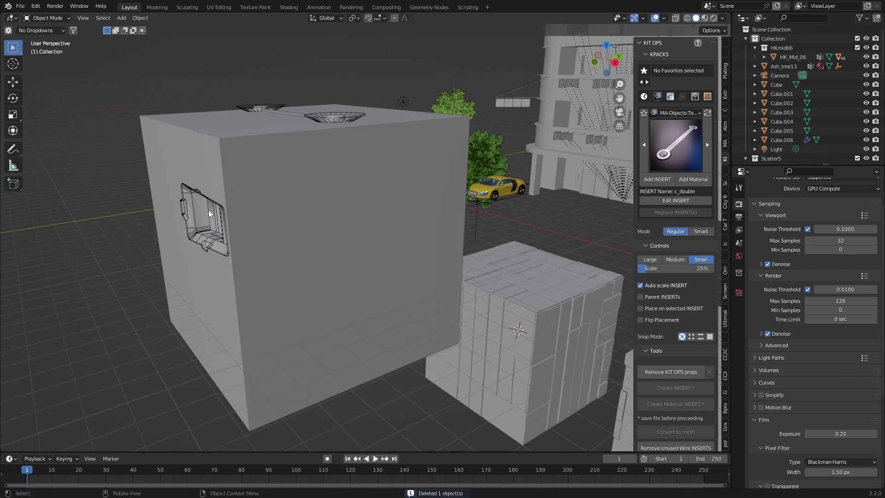
left_click(211, 203)
key("Delete")
Step: Add the mxkb_test1 INSERT, scaled by 2.509, and the ob_circular1_3 INSERT below it on the cube's side face
left_click(691, 115)
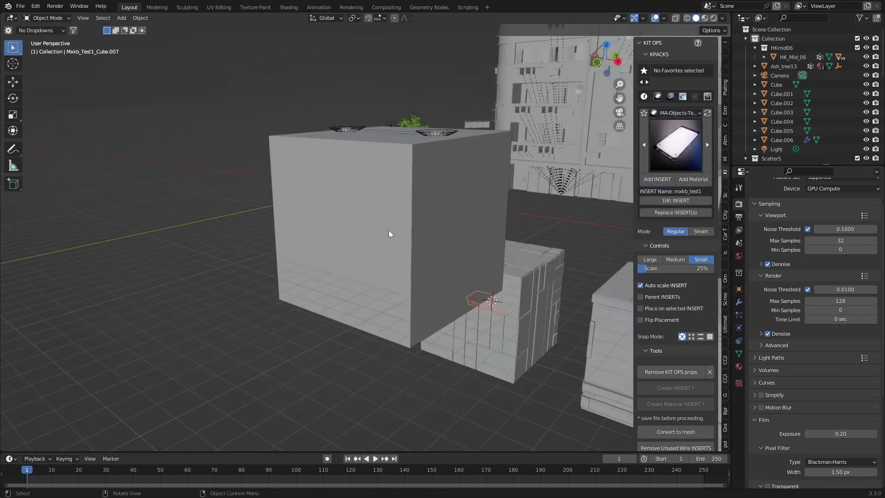
left_click(676, 162)
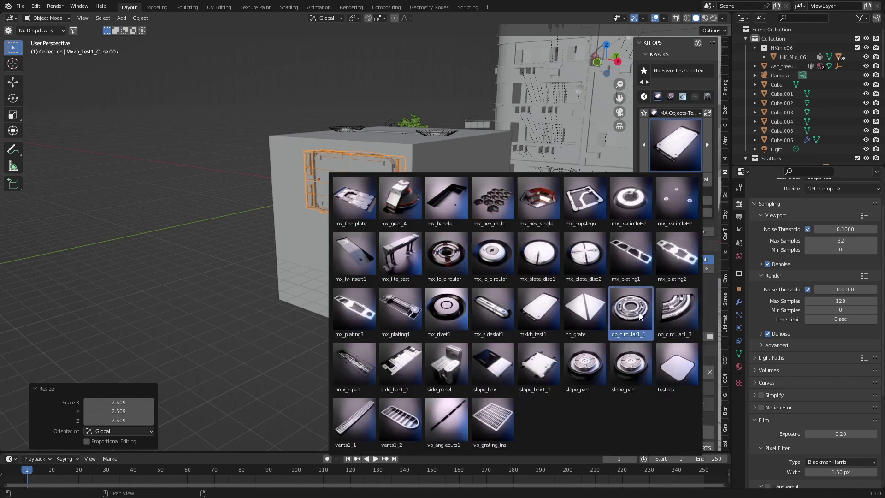
left_click(681, 310)
left_click(659, 179)
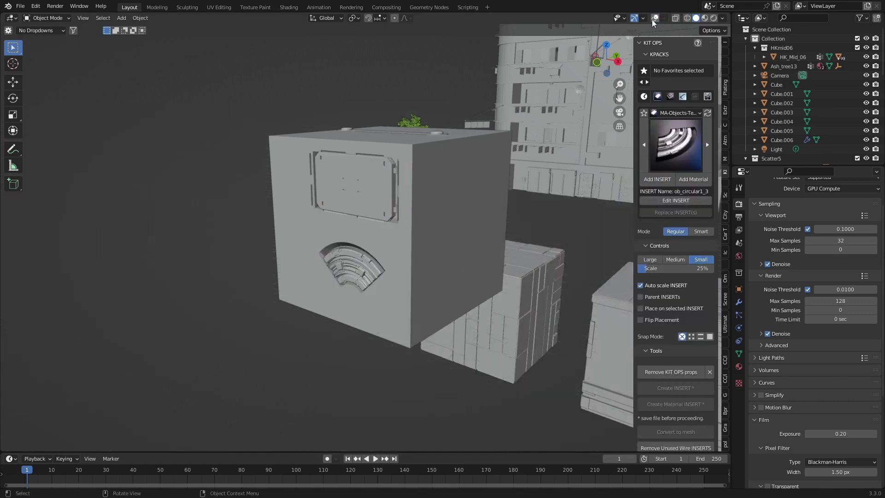
scroll(474, 176, "up", 5)
middle_click_drag(458, 184, 428, 236, "shift")
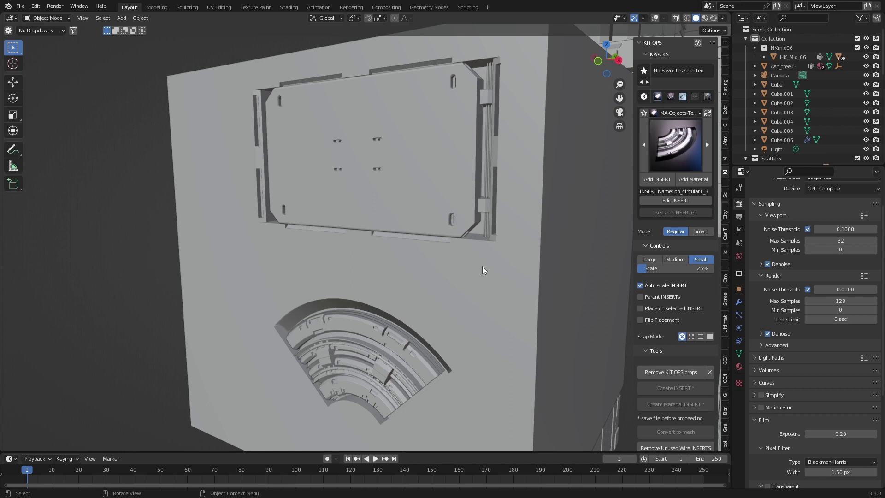
scroll(492, 259, "down", 6)
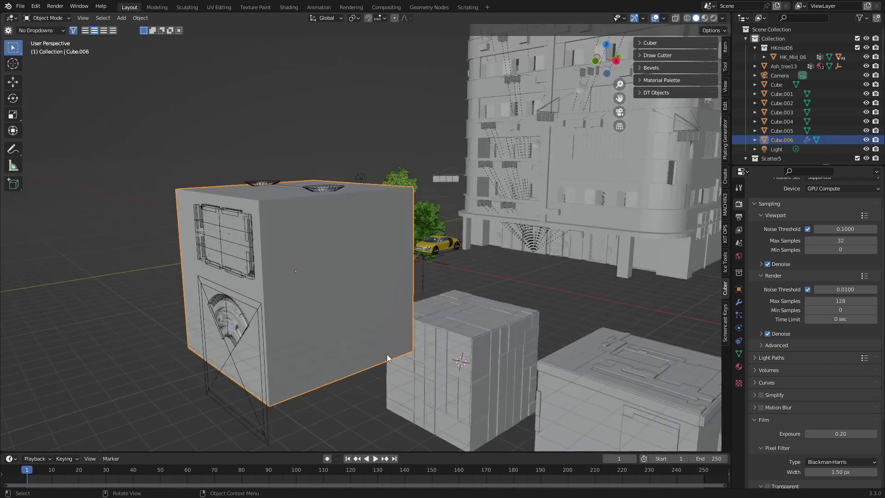
Step: Outline the upper corner of the cube's blank side face with Grid Modeler and apply a Boolean Cut
key("Tab")
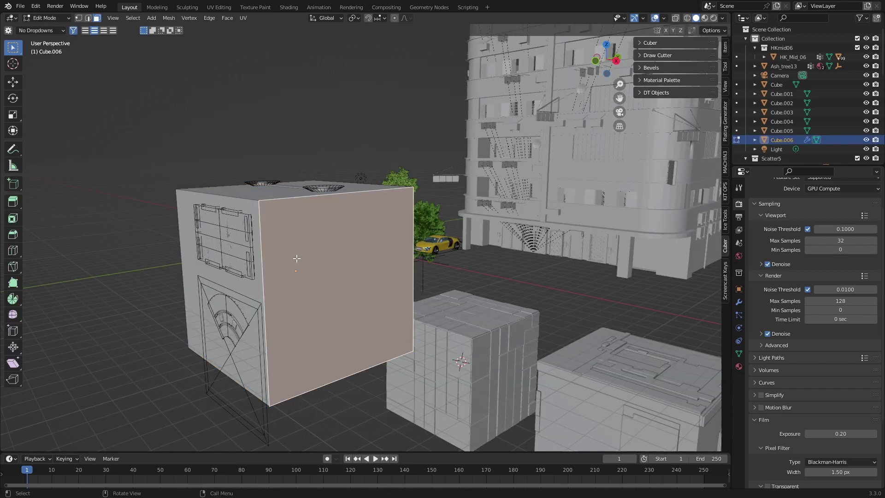
right_click(314, 276)
left_click(315, 277)
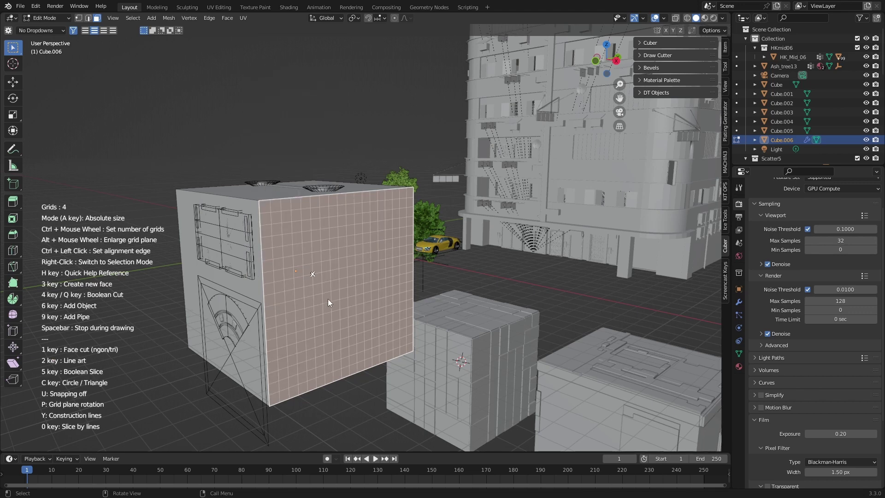
scroll(327, 298, "up", 2)
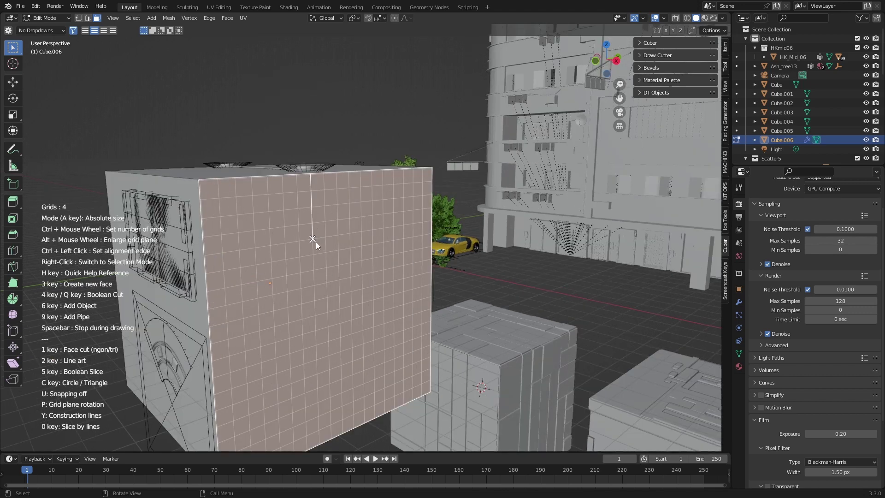
left_click(287, 292)
left_click(209, 308)
key("4")
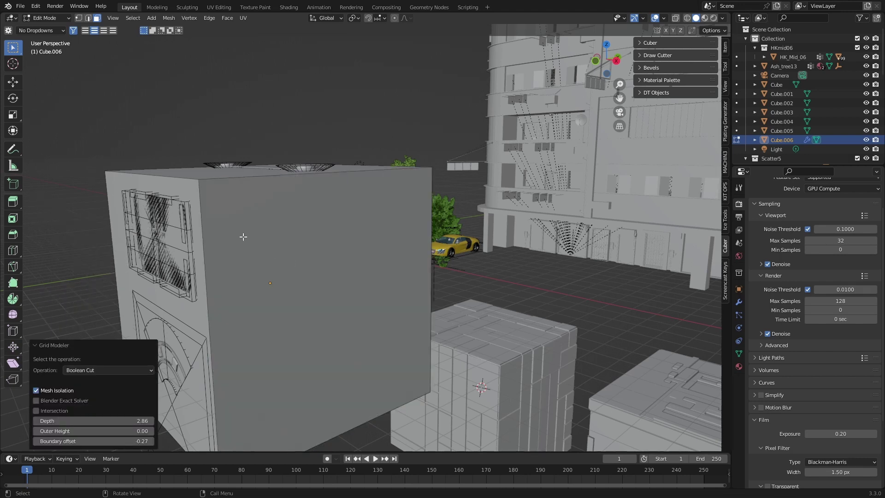
Step: Set the Boolean Cut's Depth to 4.21 and Outer Height to 1.35, and return to Object Mode
left_click_drag(138, 420, 159, 420)
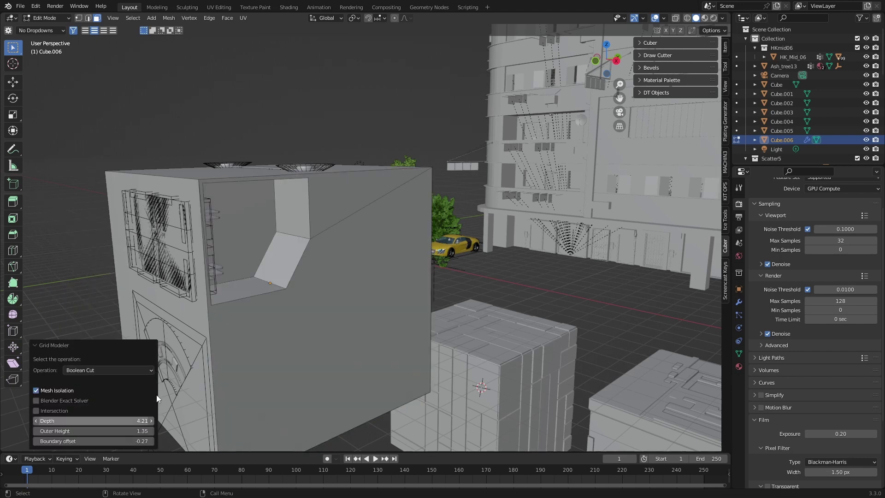
middle_click_drag(214, 342, 221, 292)
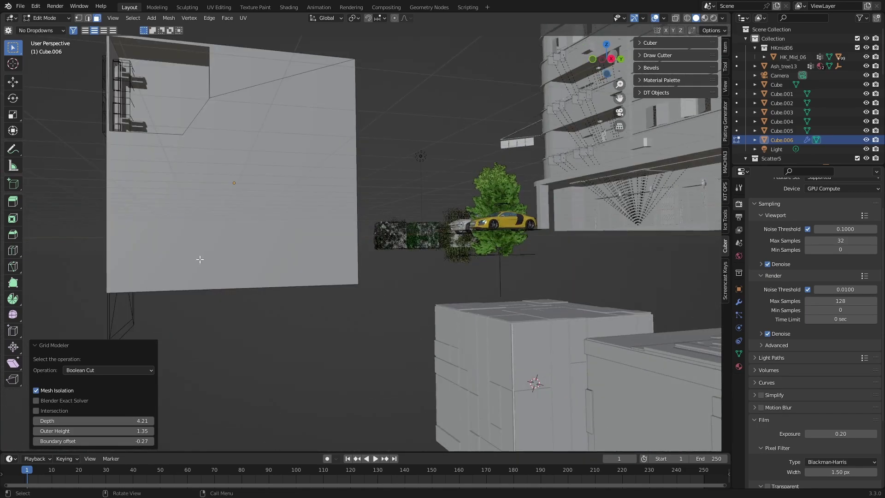
middle_click_drag(198, 259, 131, 292)
key("Tab")
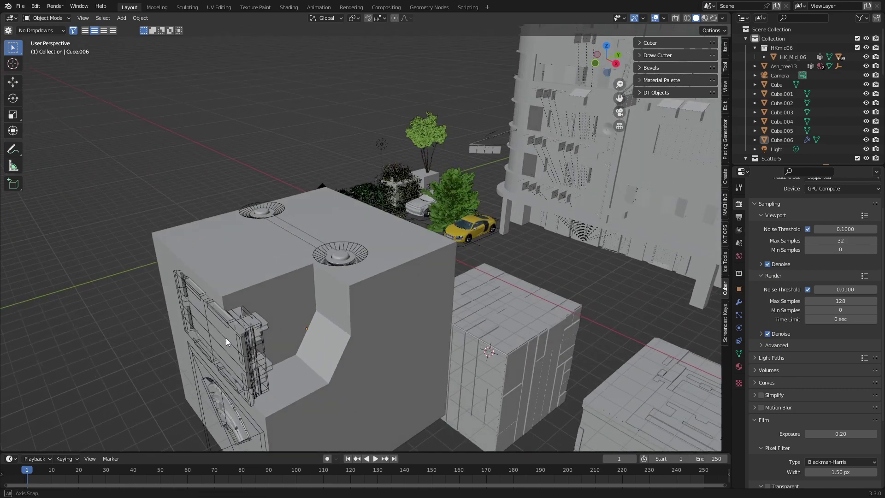
middle_click_drag(226, 338, 237, 363)
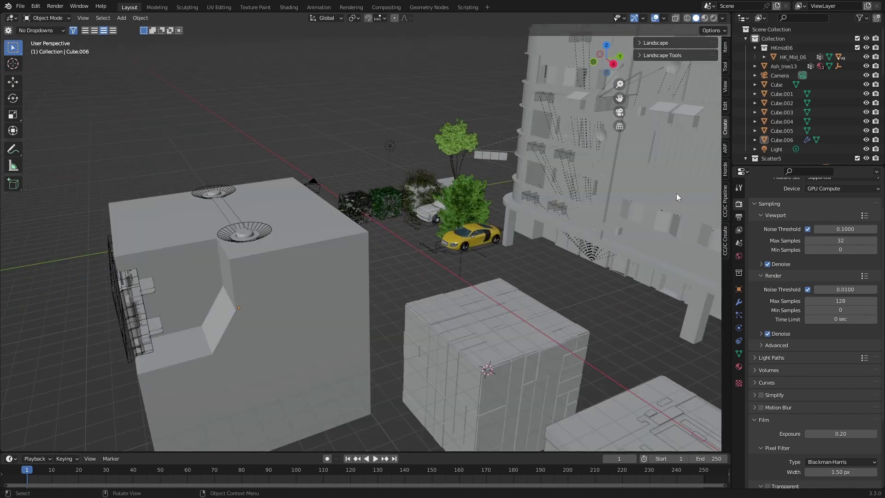
Step: Open the Auto-Rig Pro add-on and examine its Quick Rig, Smart and Remap options
left_click(725, 148)
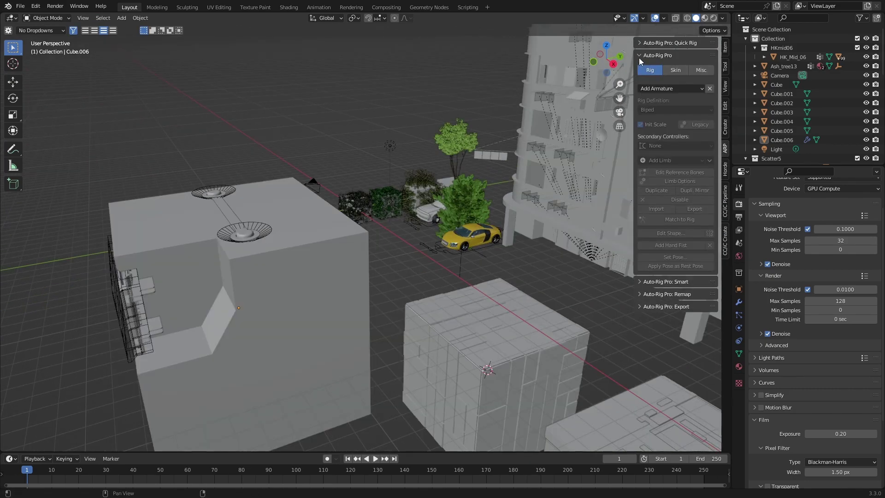
left_click_drag(635, 64, 509, 73)
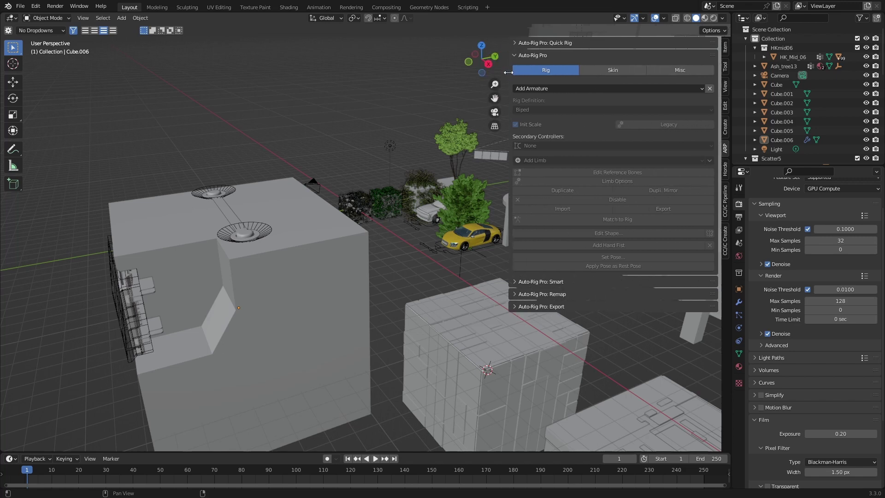
left_click(517, 42)
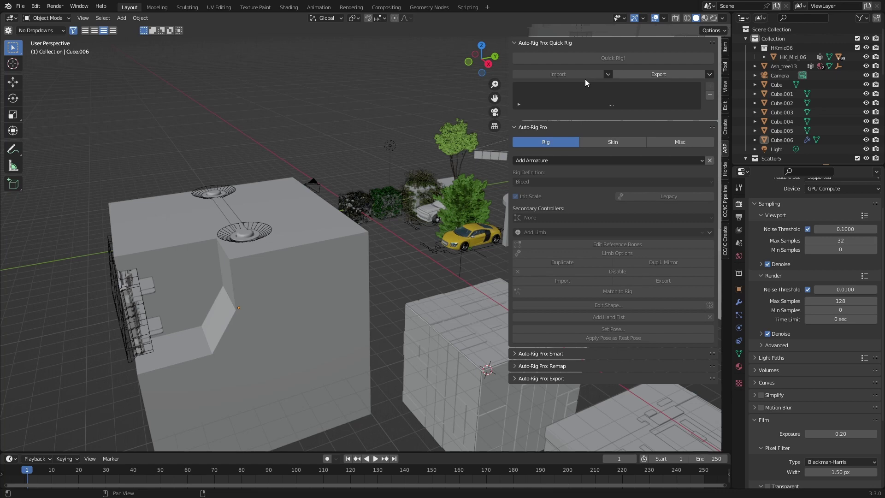
left_click(526, 363)
left_click(518, 356)
scroll(519, 352, "down", 6)
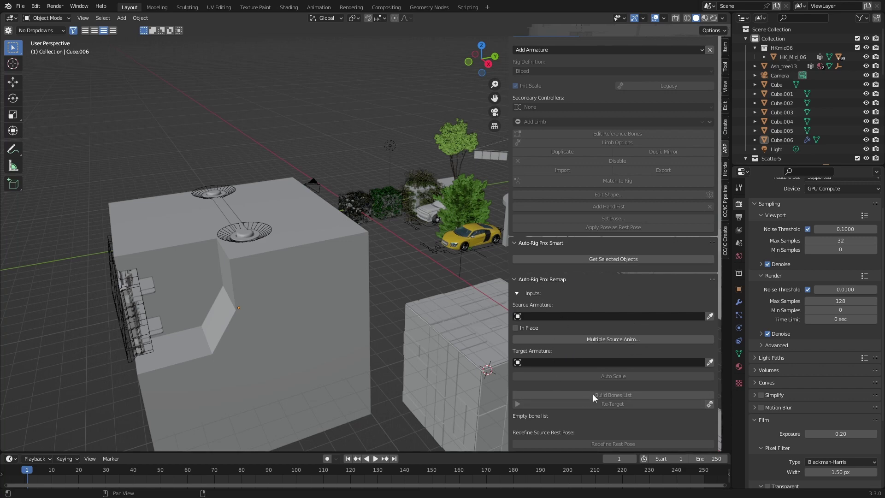
scroll(593, 394, "down", 1)
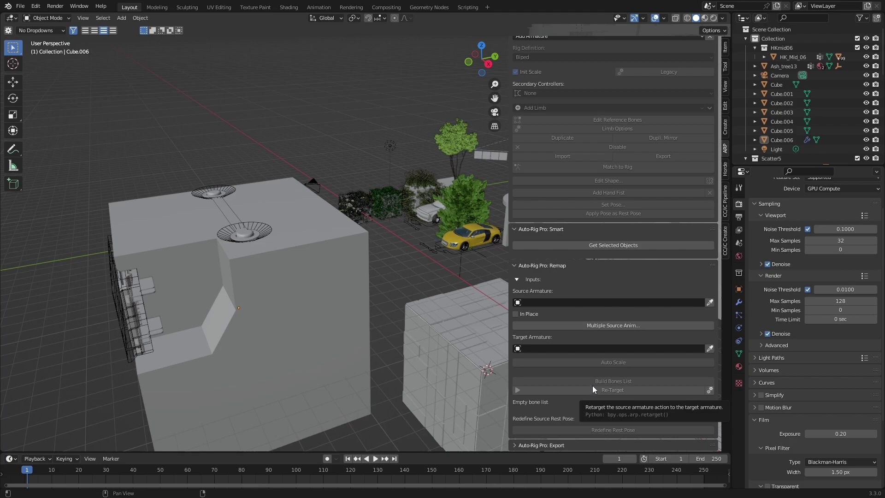